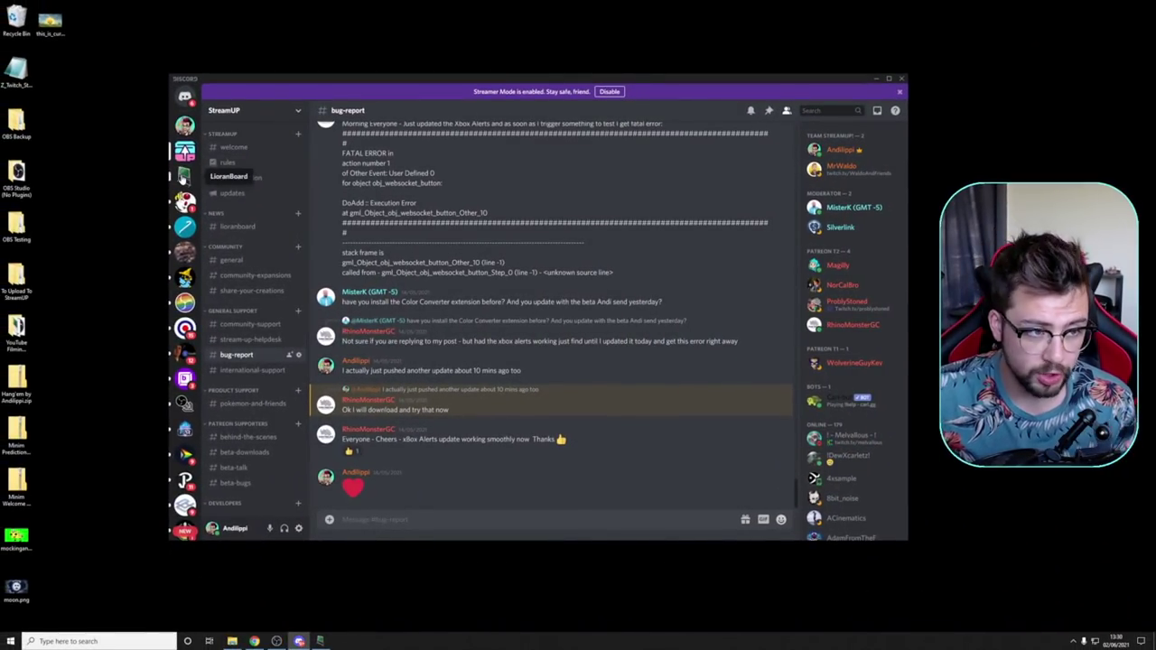
# - Switch to the LioranBoard server and briefly view its Keyboard Combos overview
pyautogui.click(183, 177)
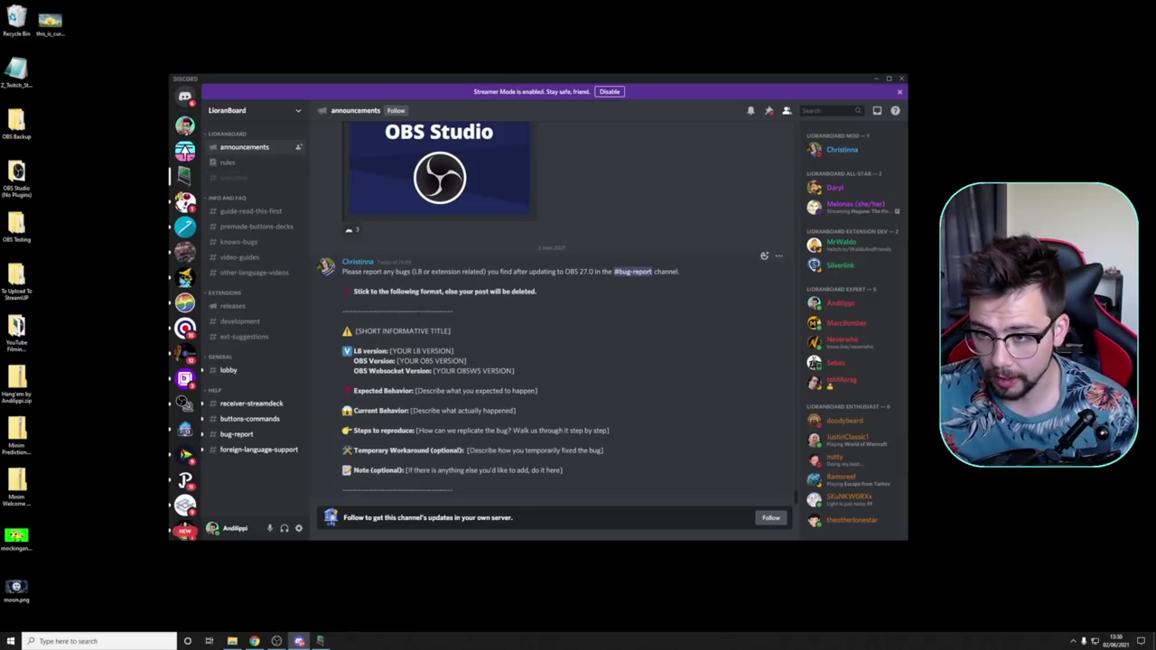
pyautogui.hotkey('ctrl', '/')
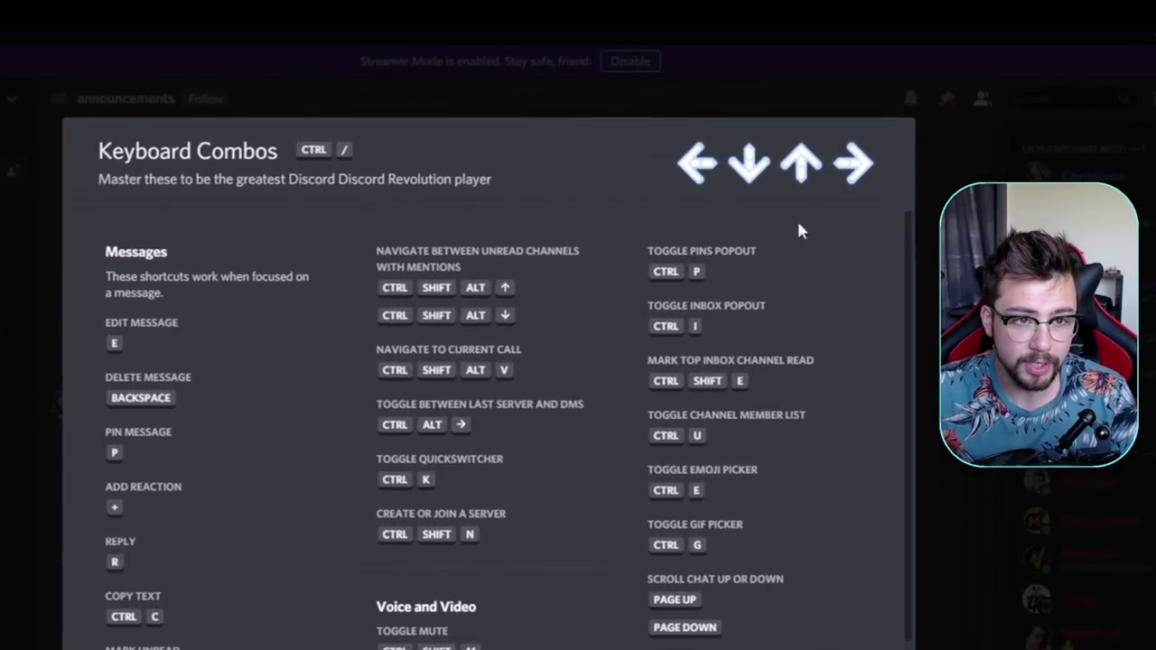
pyautogui.press('Escape')
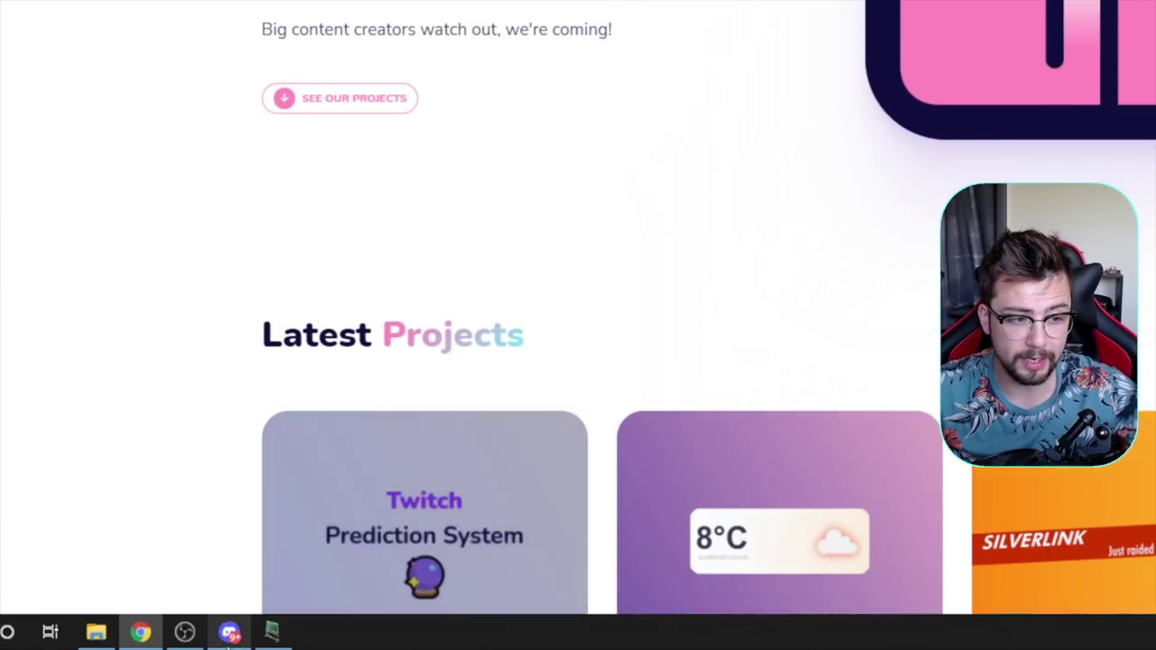
# - Bring Discord to the front and open the StreamUP server's #bug-report channel
pyautogui.click(228, 632)
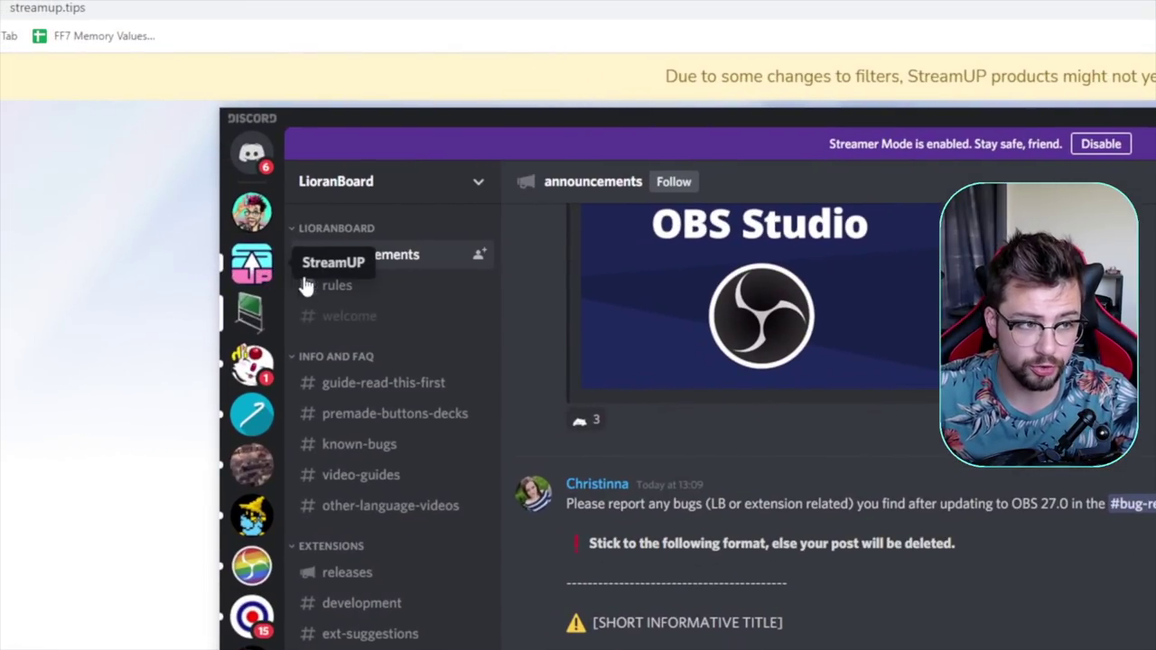
pyautogui.click(252, 263)
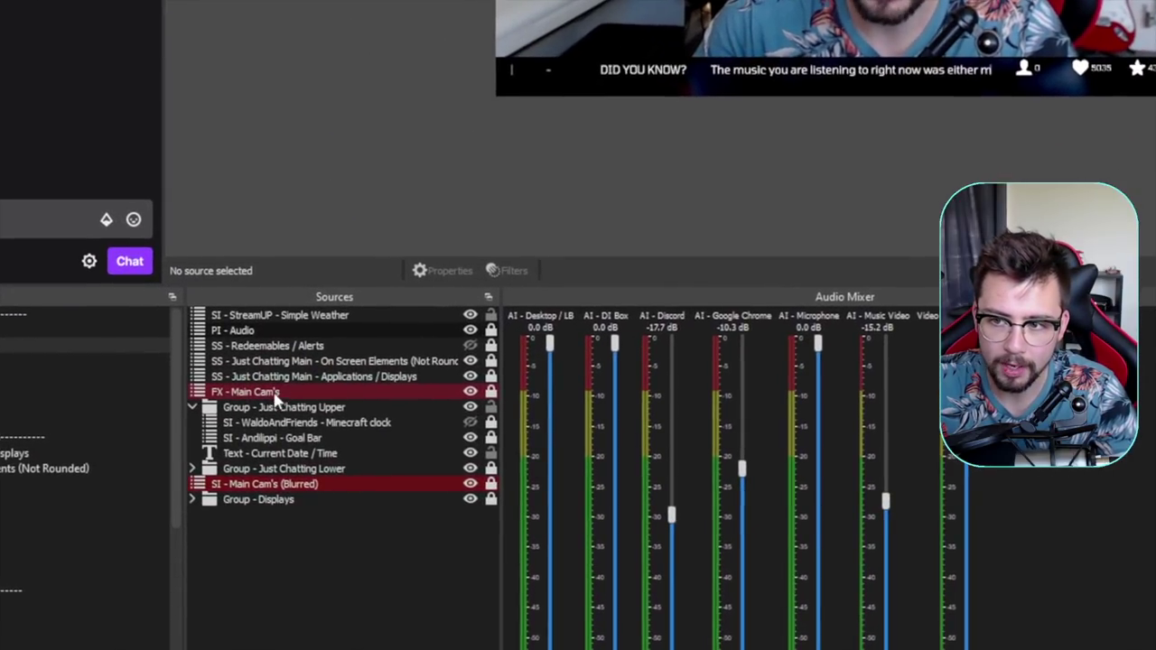
# - Add a Colour Correction filter with default settings to FX - Main Cam's
pyautogui.rightClick(238, 445)
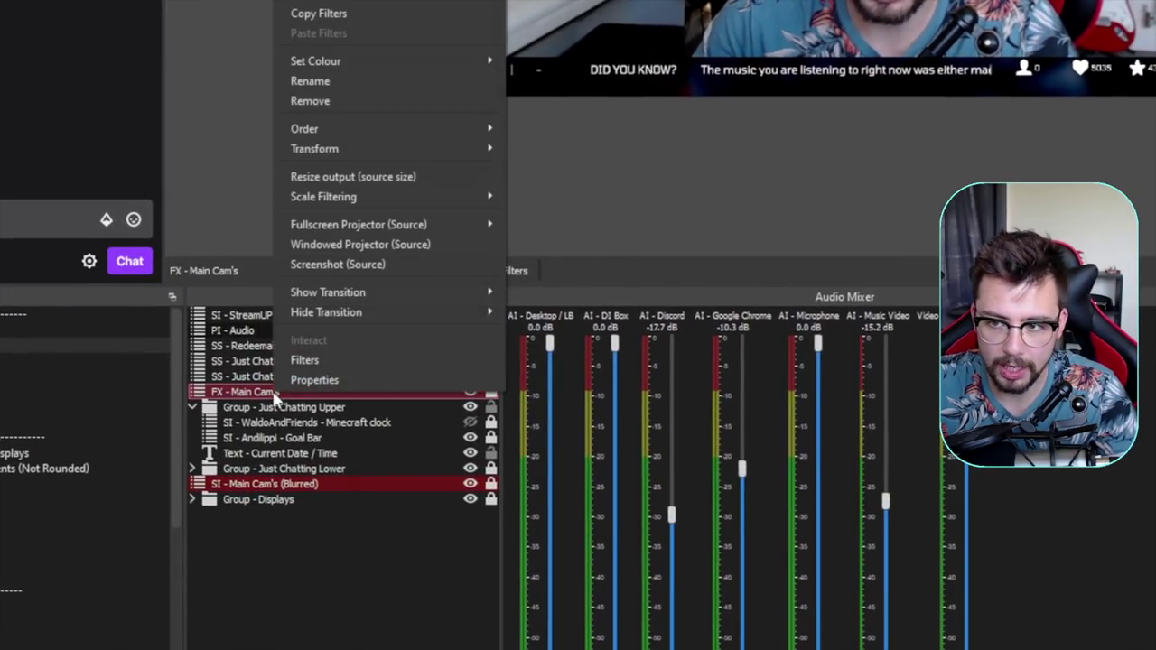
pyautogui.click(316, 361)
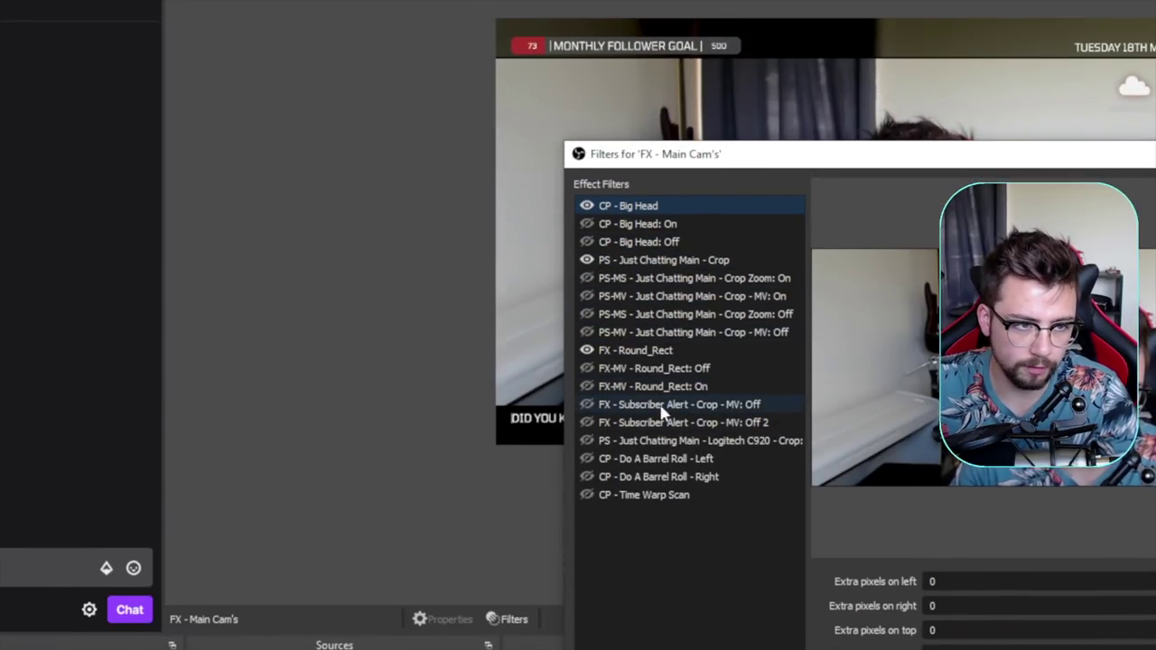
pyautogui.click(583, 408)
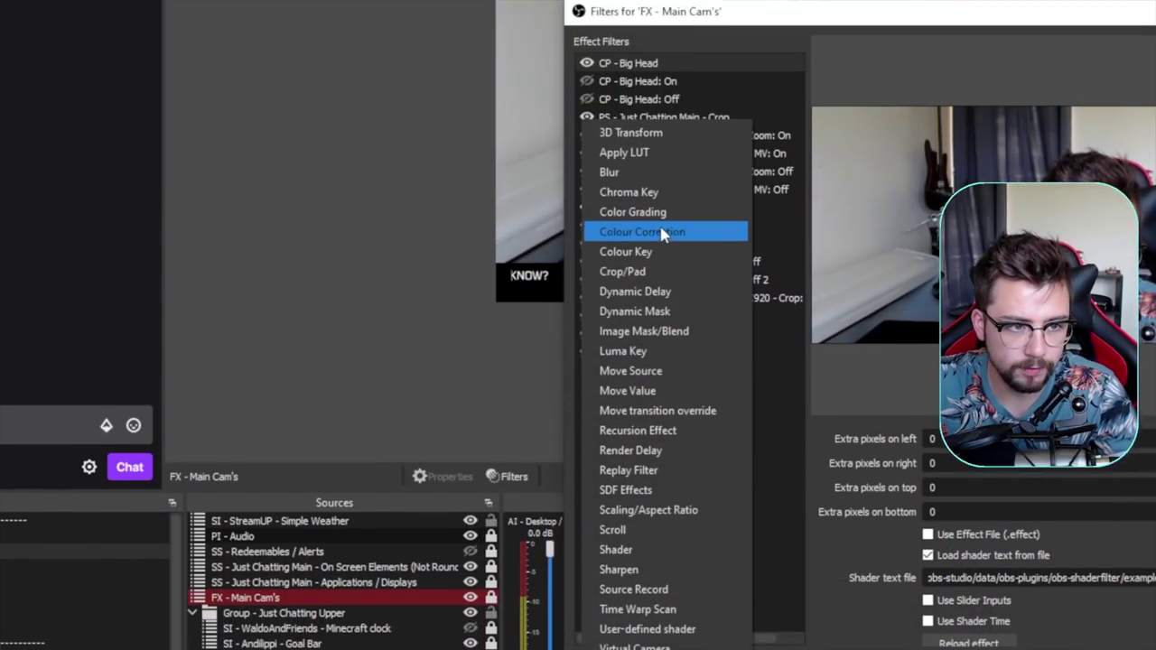
pyautogui.click(655, 11)
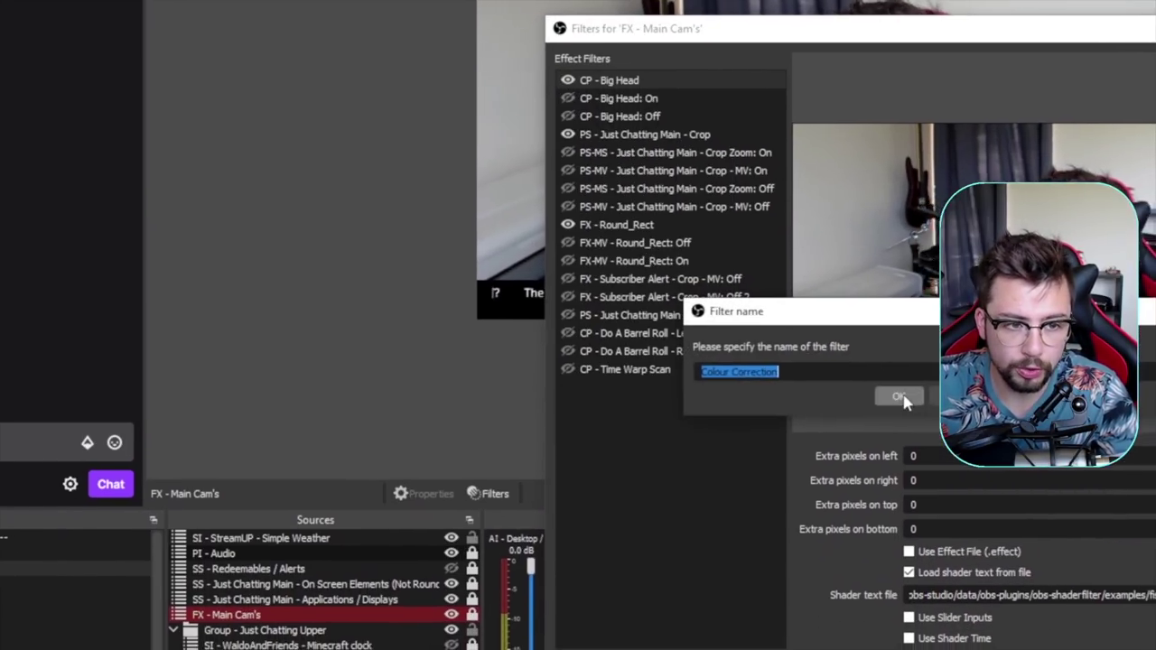
pyautogui.click(900, 398)
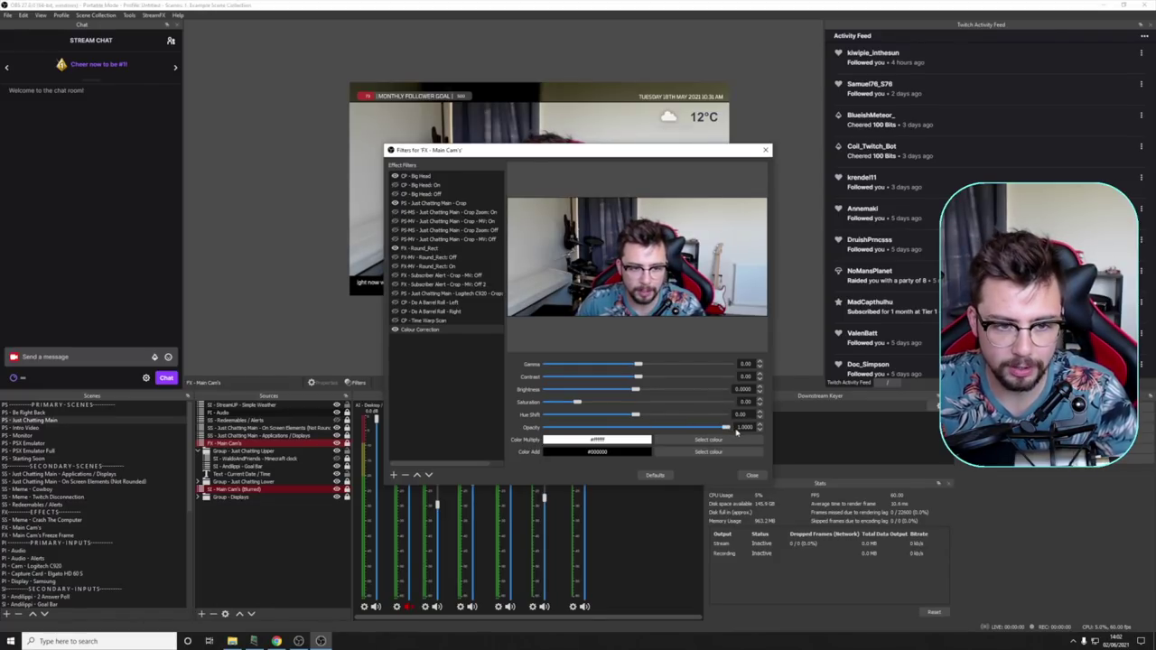
# - Set the colour correction brightness to -0.0918 and return opacity to 1.0000
pyautogui.moveTo(725, 428)
pyautogui.mouseDown()
pyautogui.moveTo(677, 429)
pyautogui.moveTo(727, 429)
pyautogui.mouseUp()
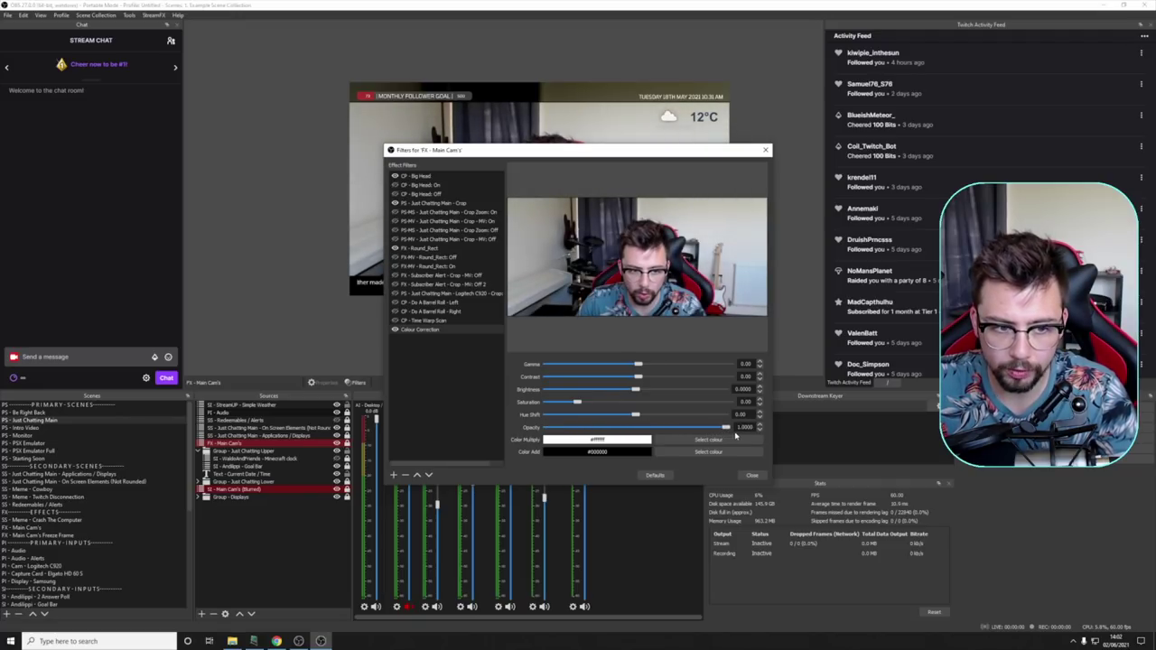
pyautogui.moveTo(636, 389); pyautogui.dragTo(656, 379)
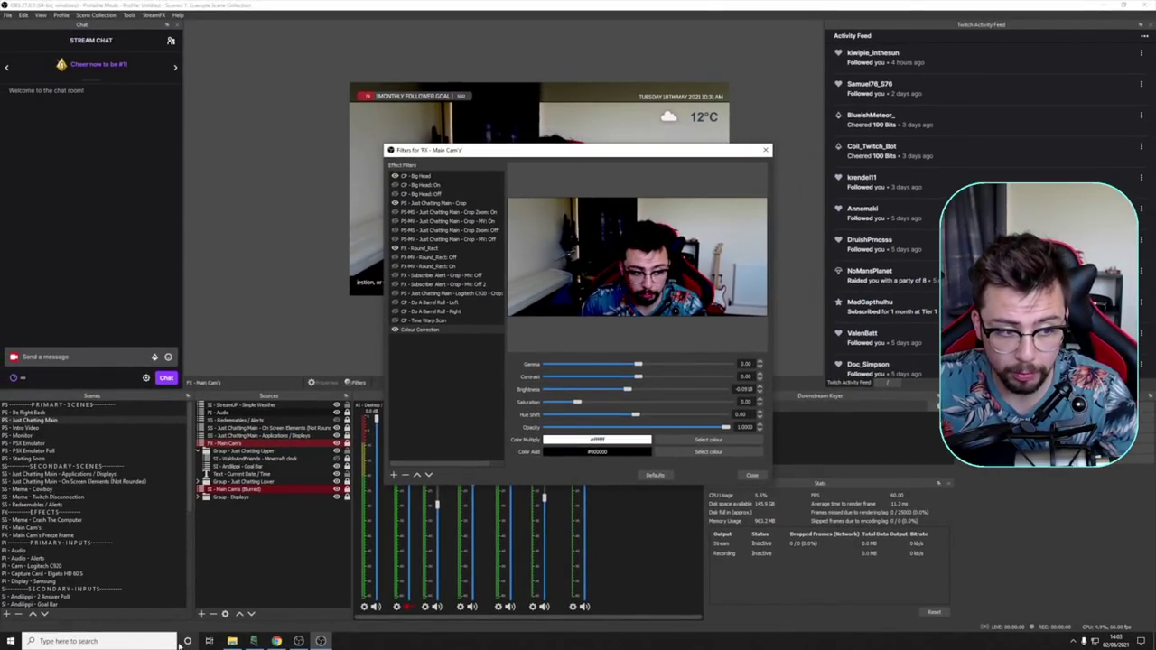
pyautogui.click(150, 637)
# - Launch Discord from Windows search and open LioranBoard's #releases channel
pyautogui.write('discord')
pyautogui.press('Escape')
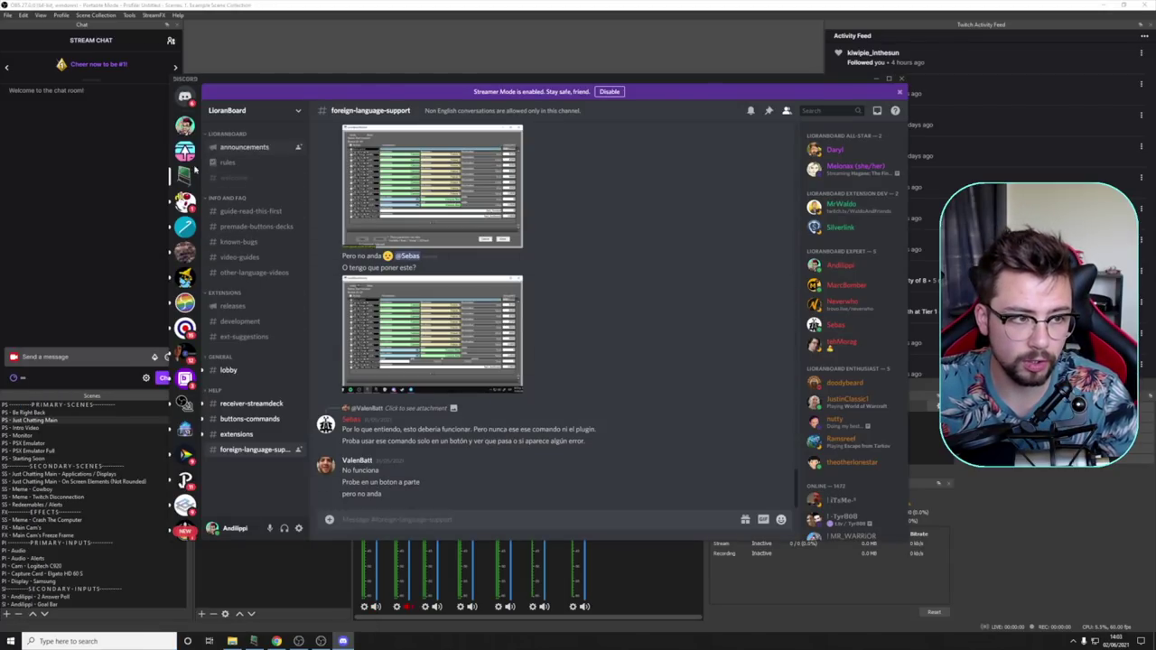
pyautogui.click(232, 306)
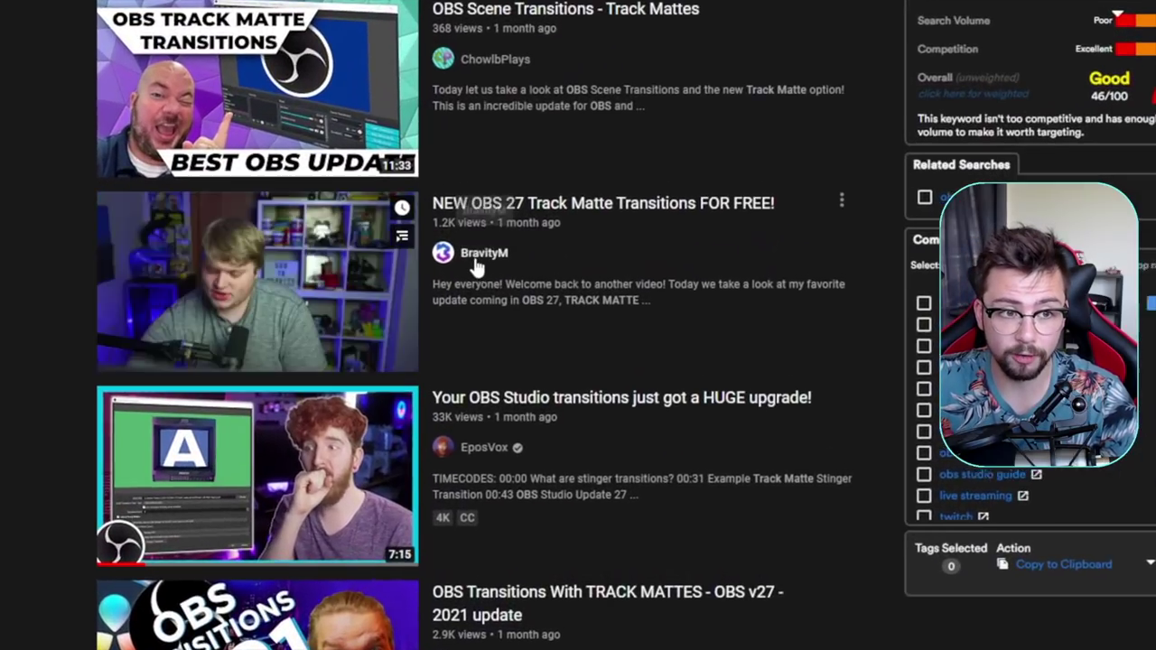
# - Scroll through the 'track matte obs' YouTube results, then switch back to OBS Studio
pyautogui.scroll(-1, 478, 401)
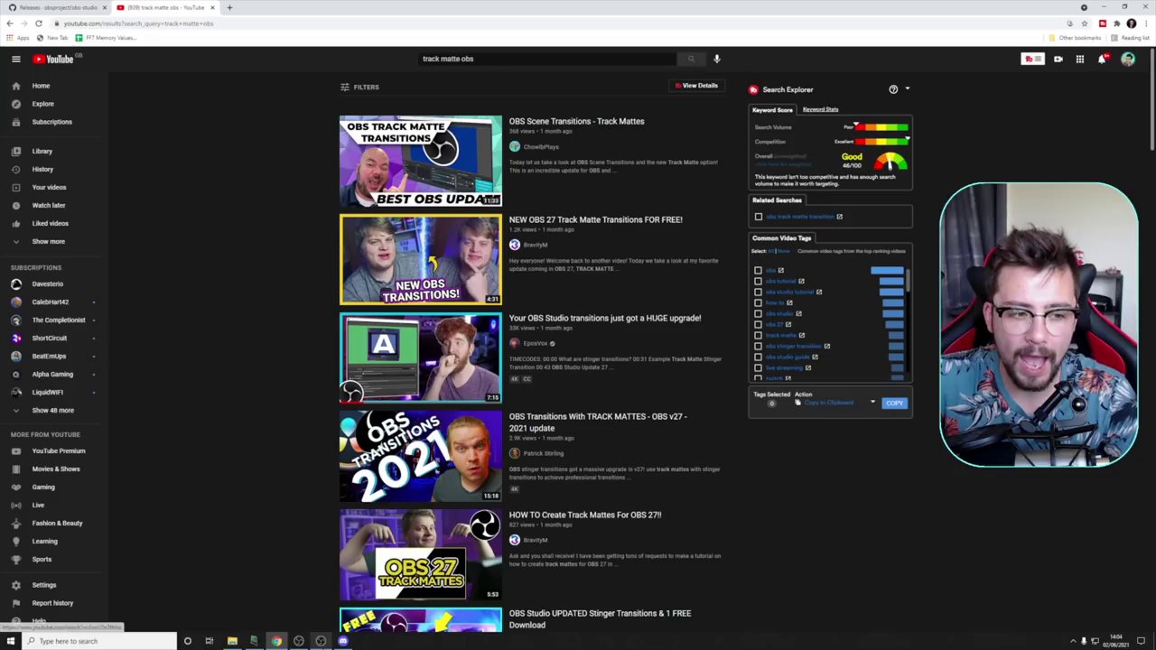
pyautogui.click(321, 641)
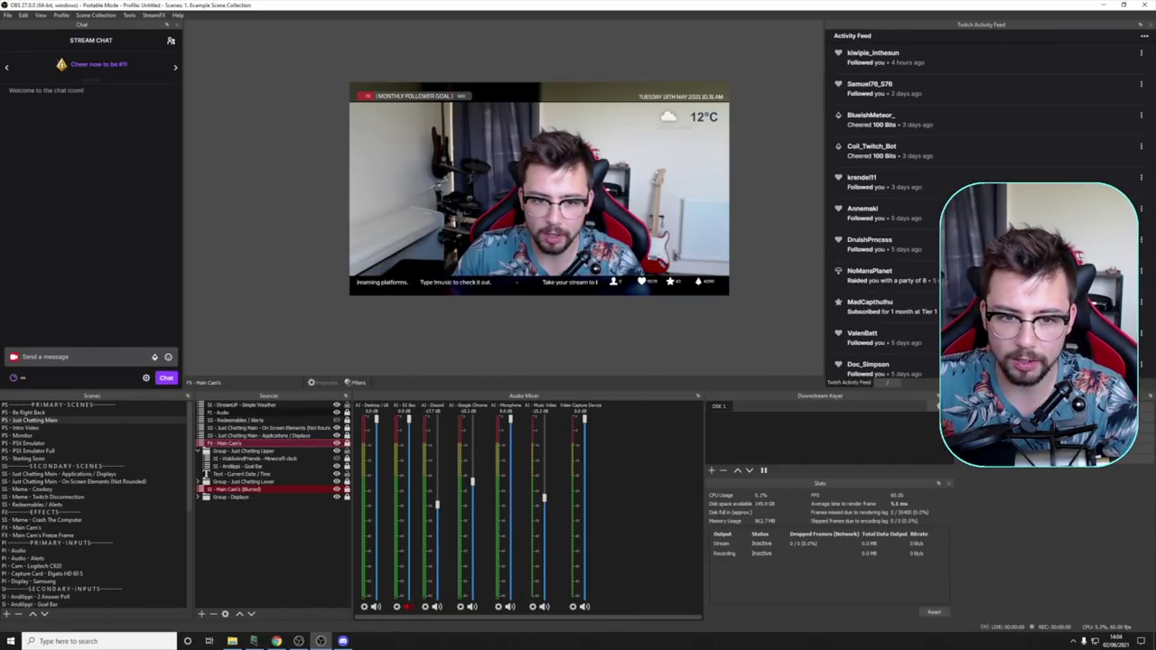
# - Add a Stinger transition named Stinger (3) and enable Use a Track Matte
pyautogui.moveTo(948, 410); pyautogui.dragTo(899, 409)
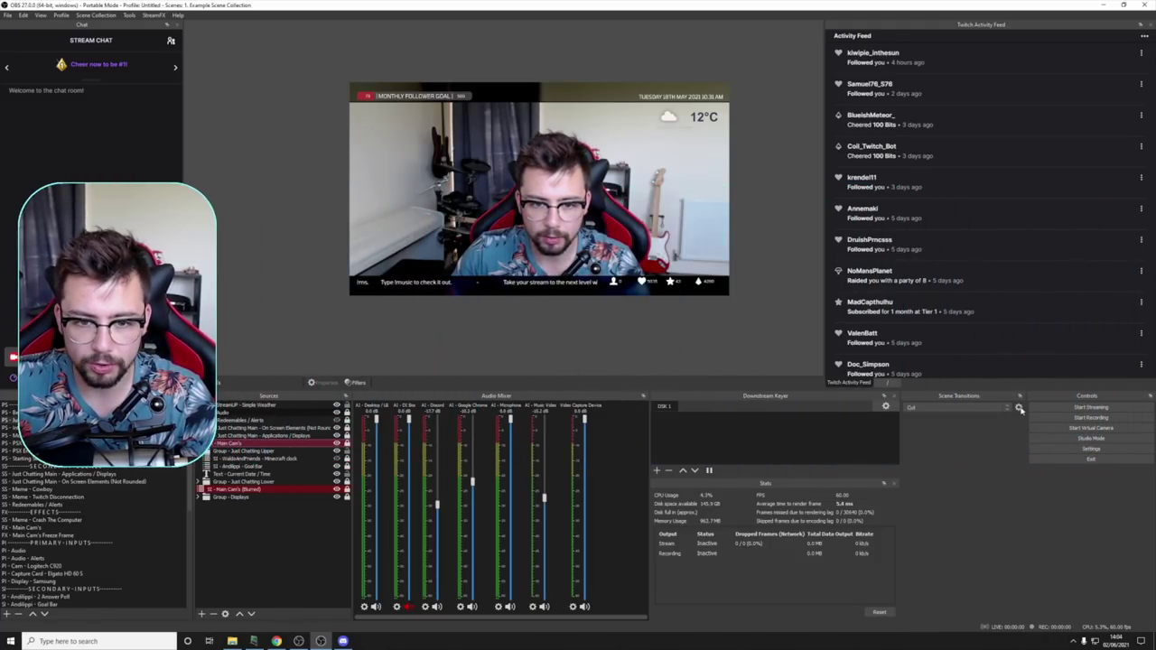
pyautogui.click(1008, 410)
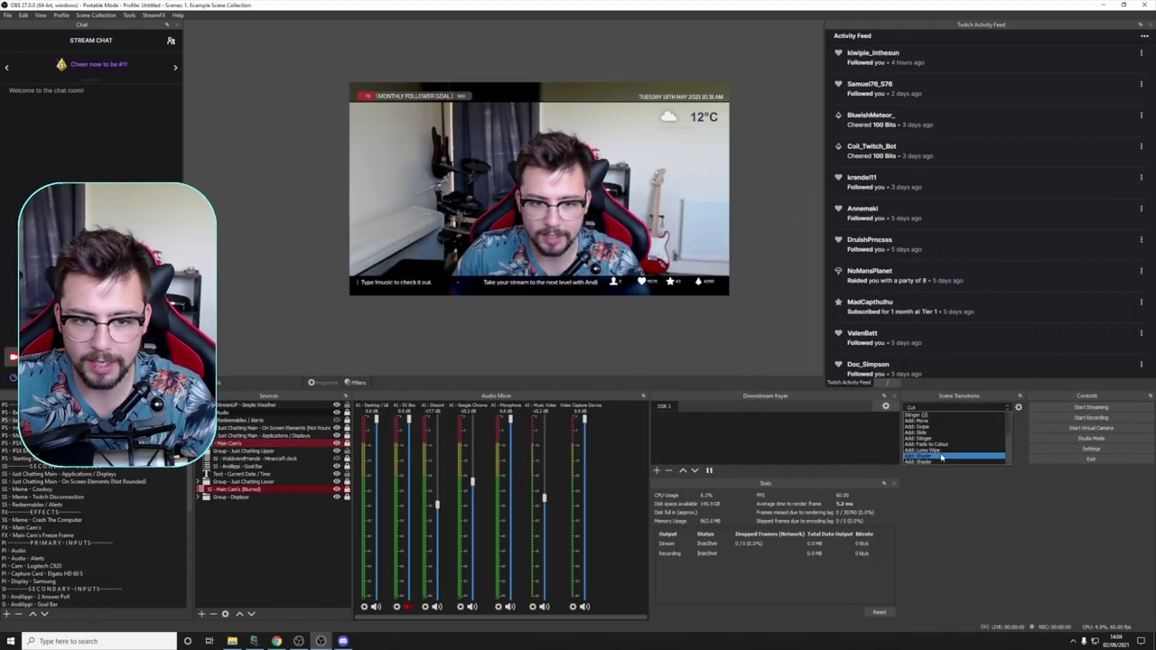
pyautogui.click(933, 449)
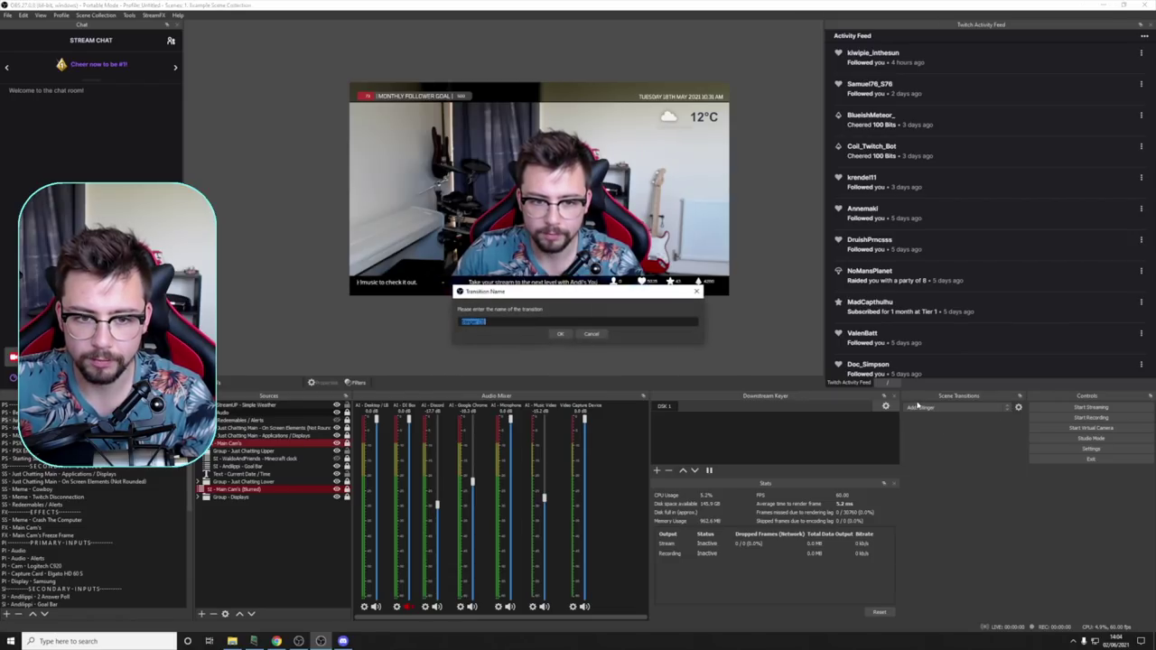
pyautogui.click(559, 334)
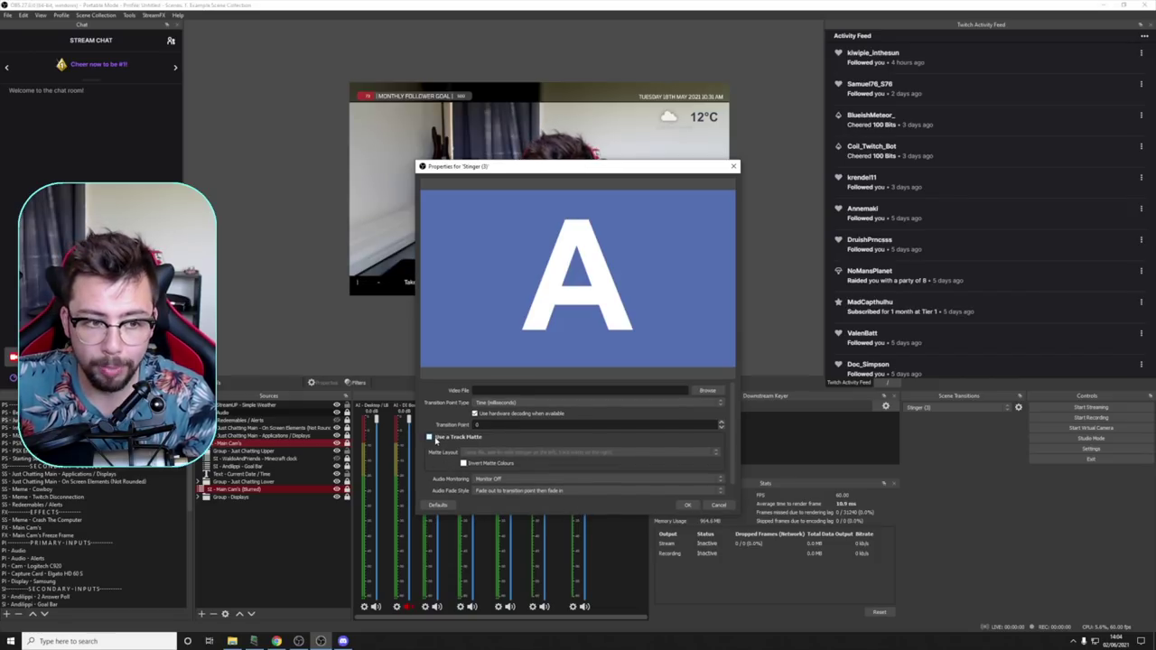
pyautogui.click(436, 439)
pyautogui.click(505, 450)
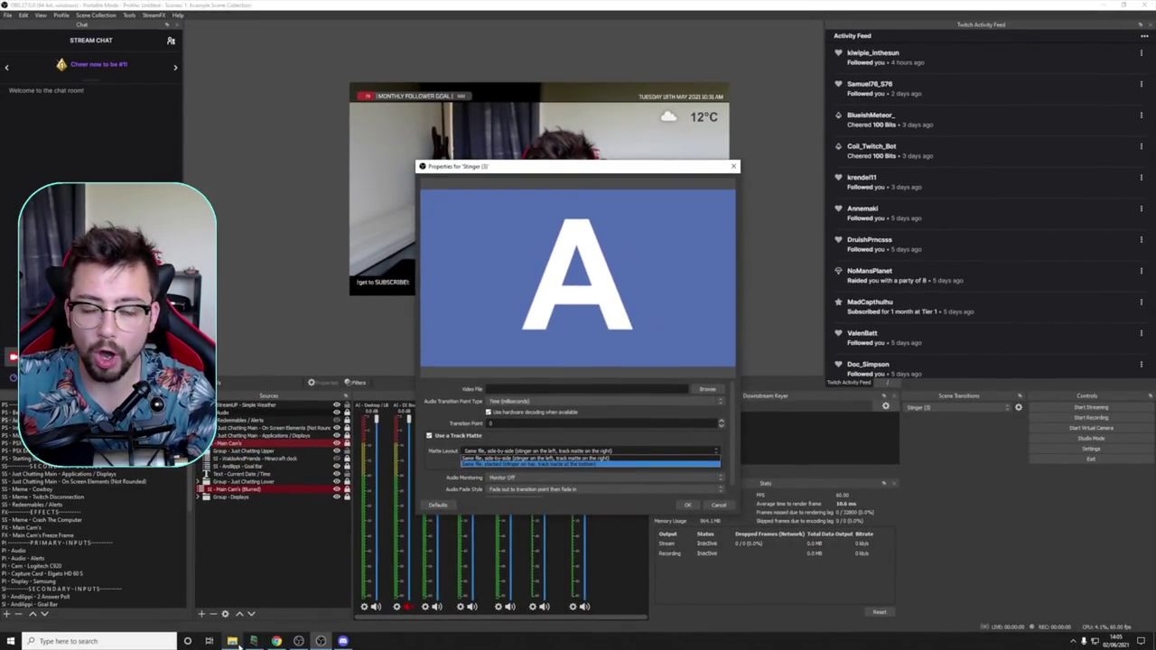
# - Open the fire-swipe-track-matte folder in Downloads and preview fire-swipe-stinger.webm
pyautogui.click(233, 641)
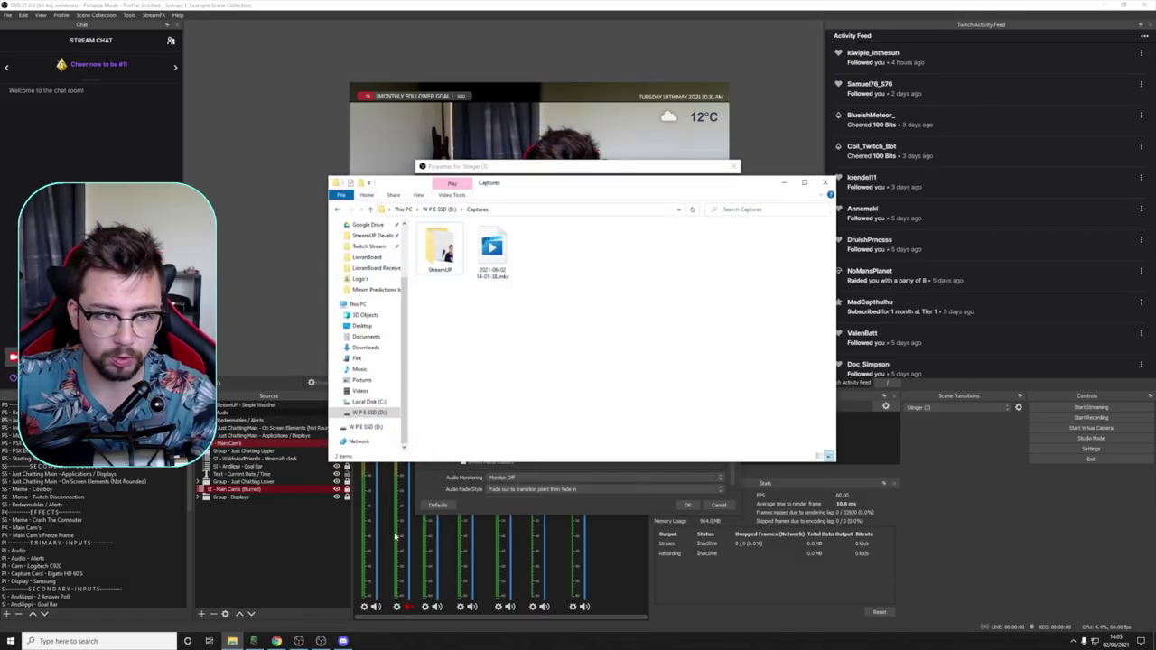
pyautogui.click(366, 253)
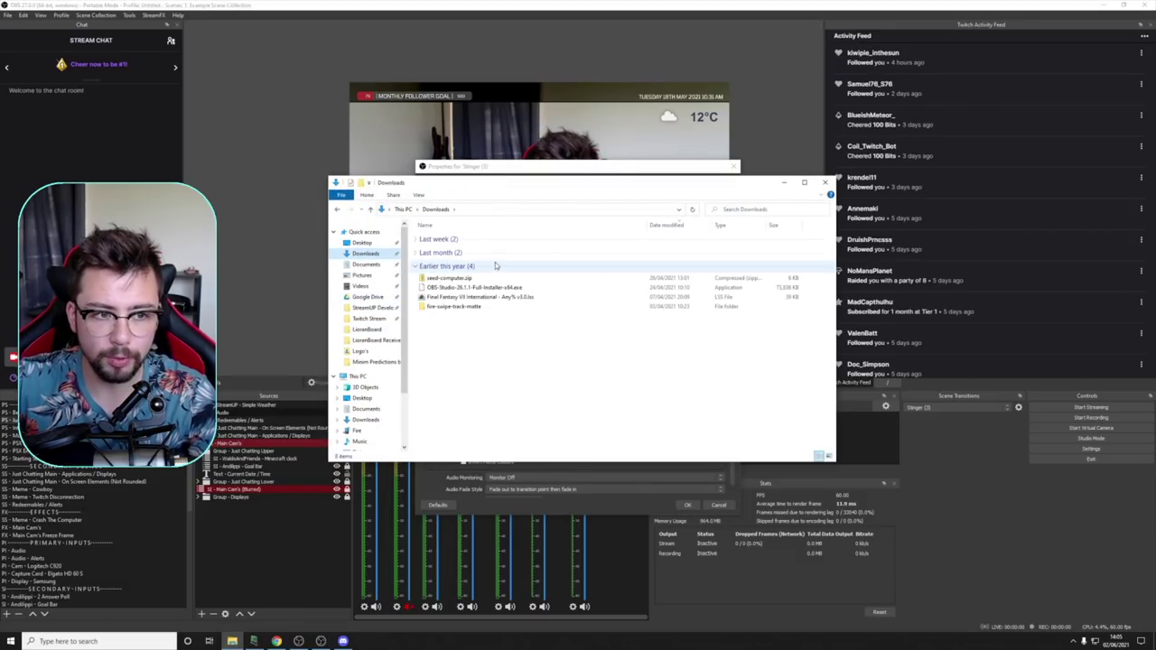
pyautogui.doubleClick(447, 306)
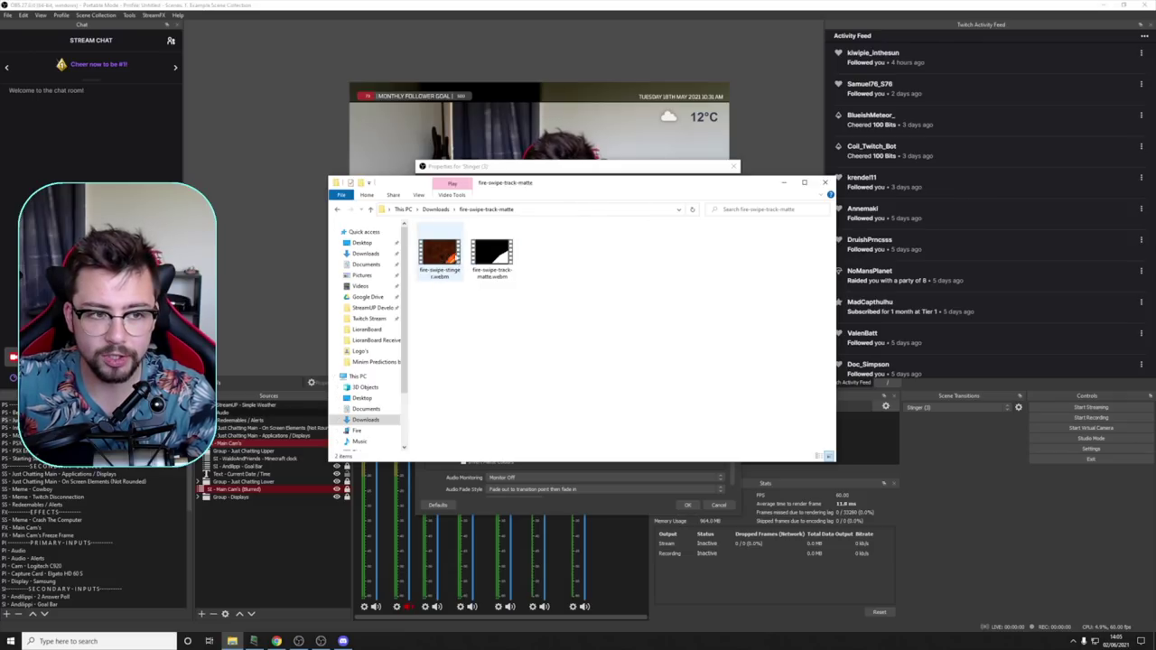
pyautogui.doubleClick(438, 257)
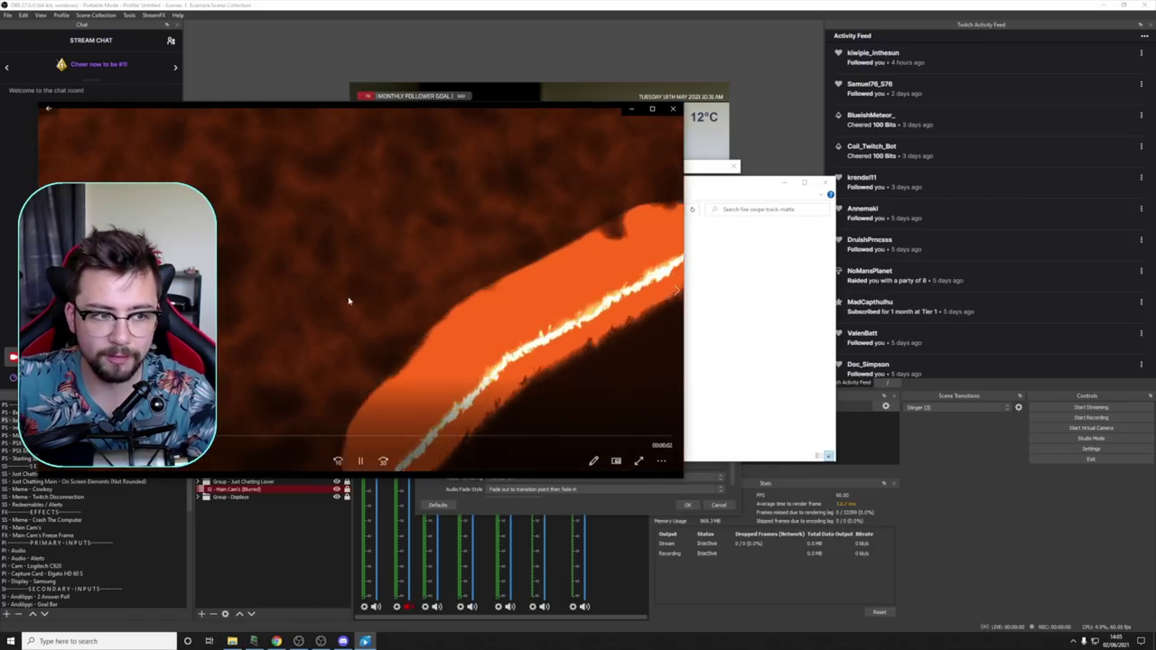
pyautogui.click(674, 107)
# - Preview the track matte video, then close it and the Downloads window
pyautogui.doubleClick(488, 260)
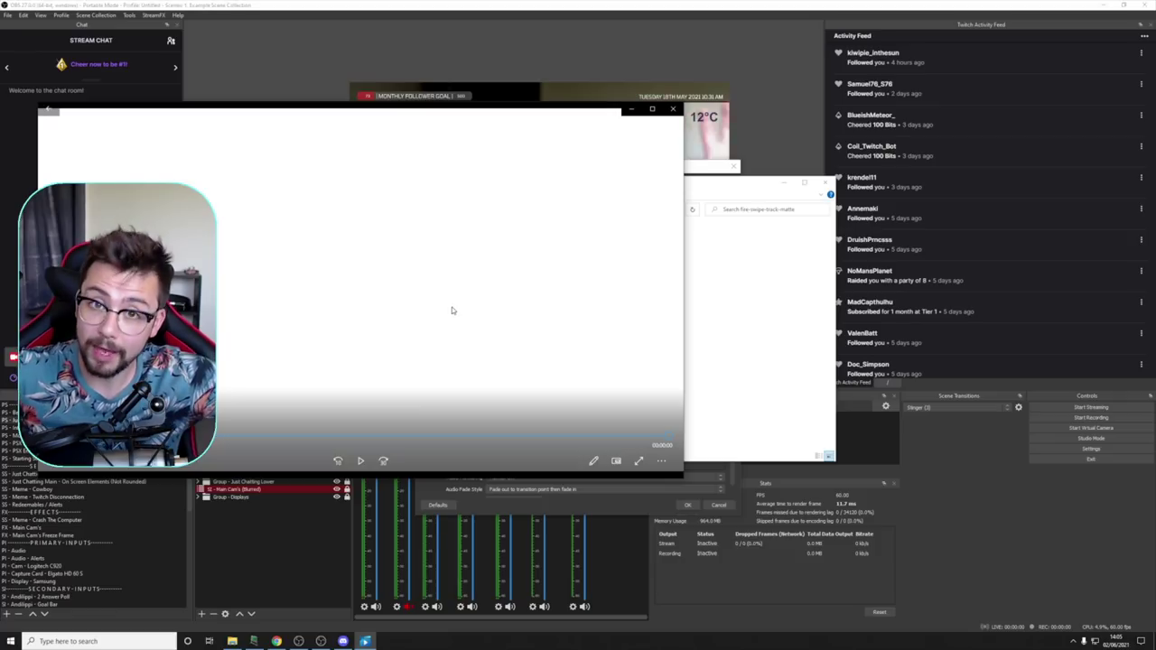
pyautogui.click(674, 109)
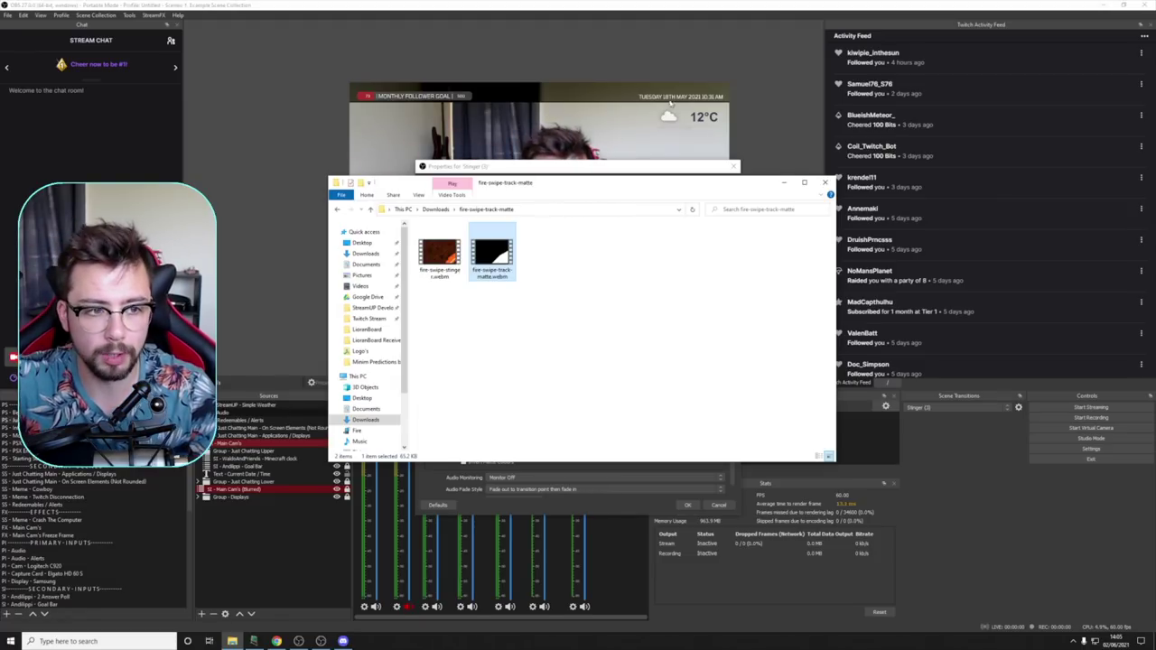
pyautogui.click(336, 209)
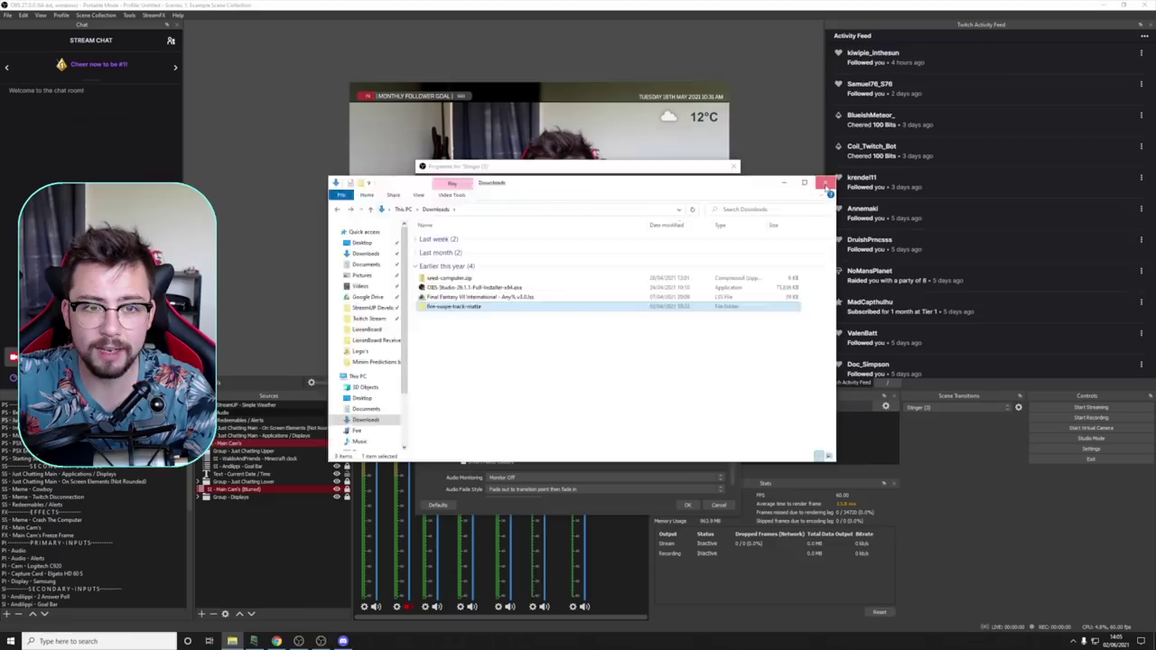
pyautogui.click(825, 183)
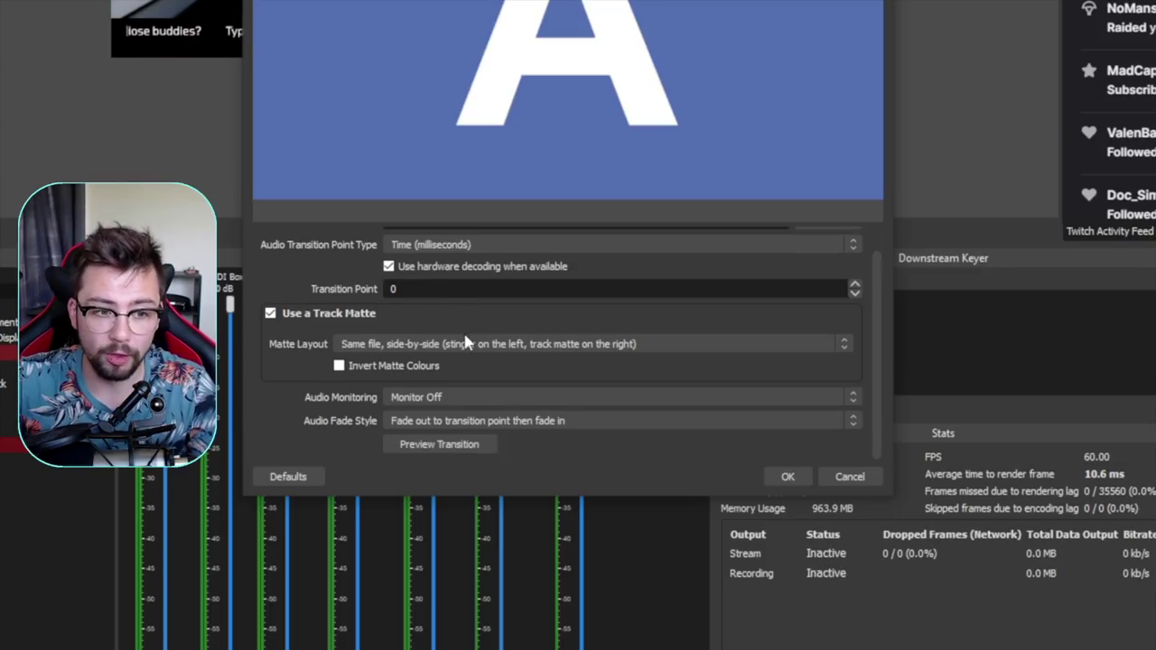
# - View the side-by-side and stacked Matte Layout options in Stinger (3) properties
pyautogui.scroll(-1, 466, 343)
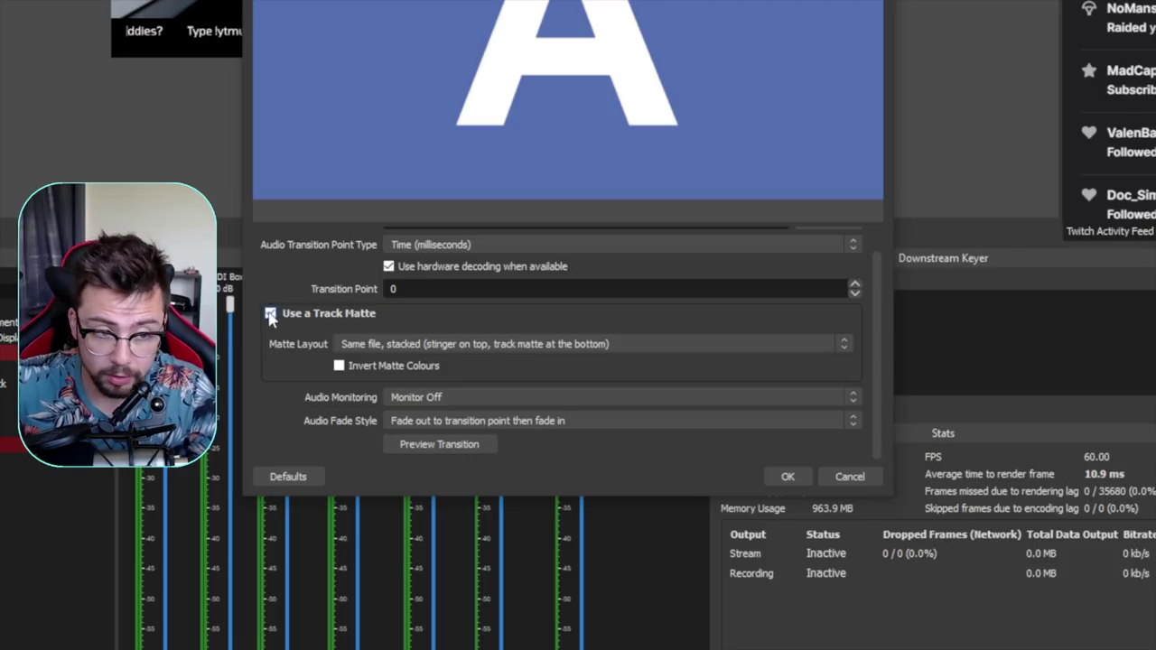
pyautogui.click(371, 346)
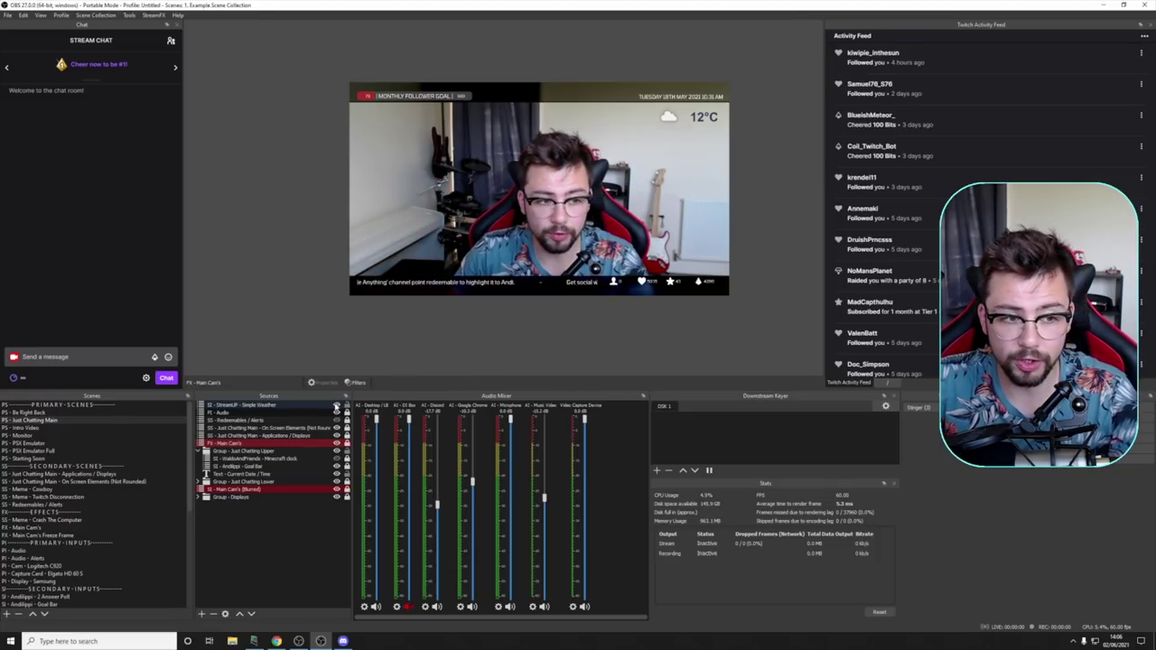
pyautogui.click(337, 412)
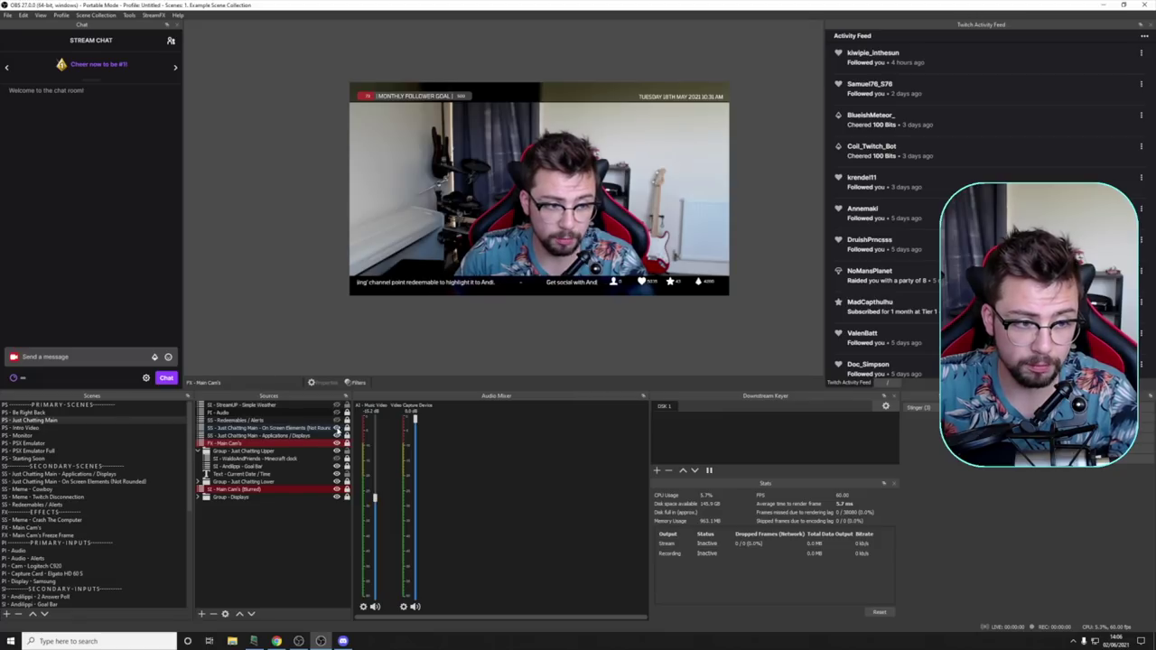
pyautogui.click(337, 428)
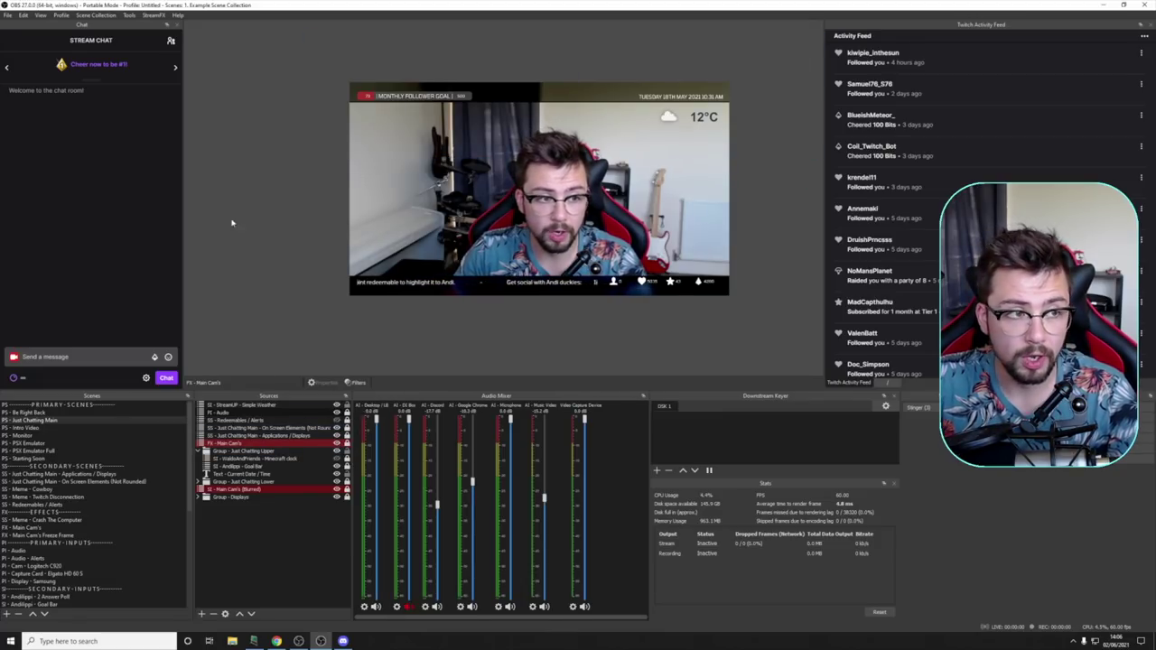
pyautogui.click(24, 15)
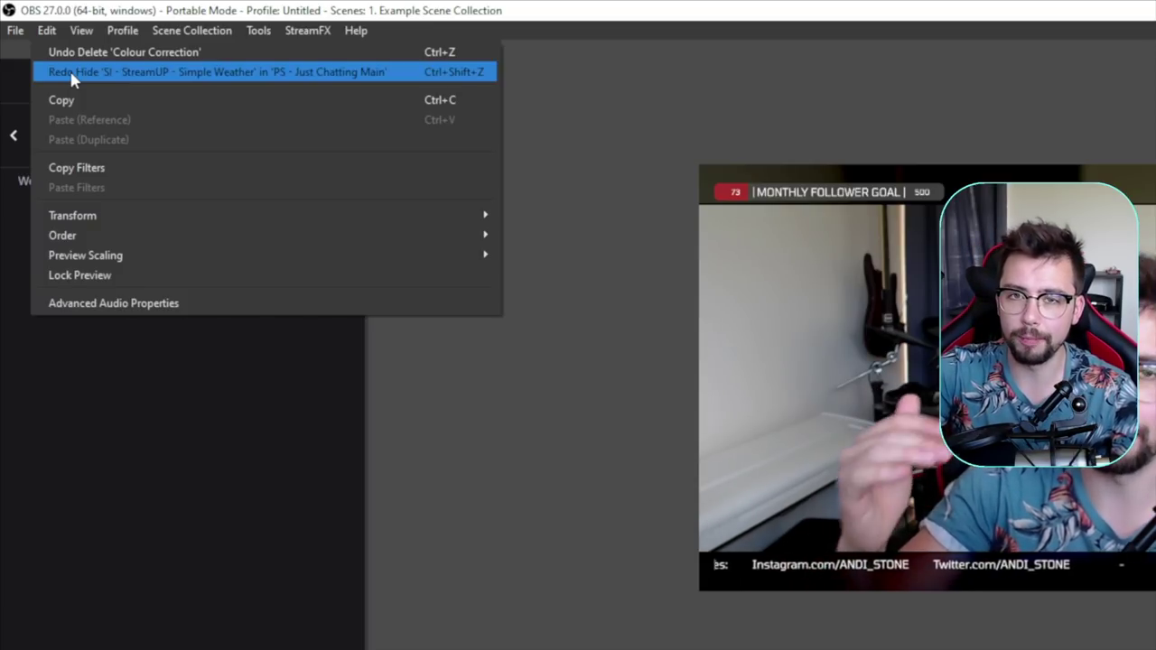
pyautogui.moveTo(74, 36)
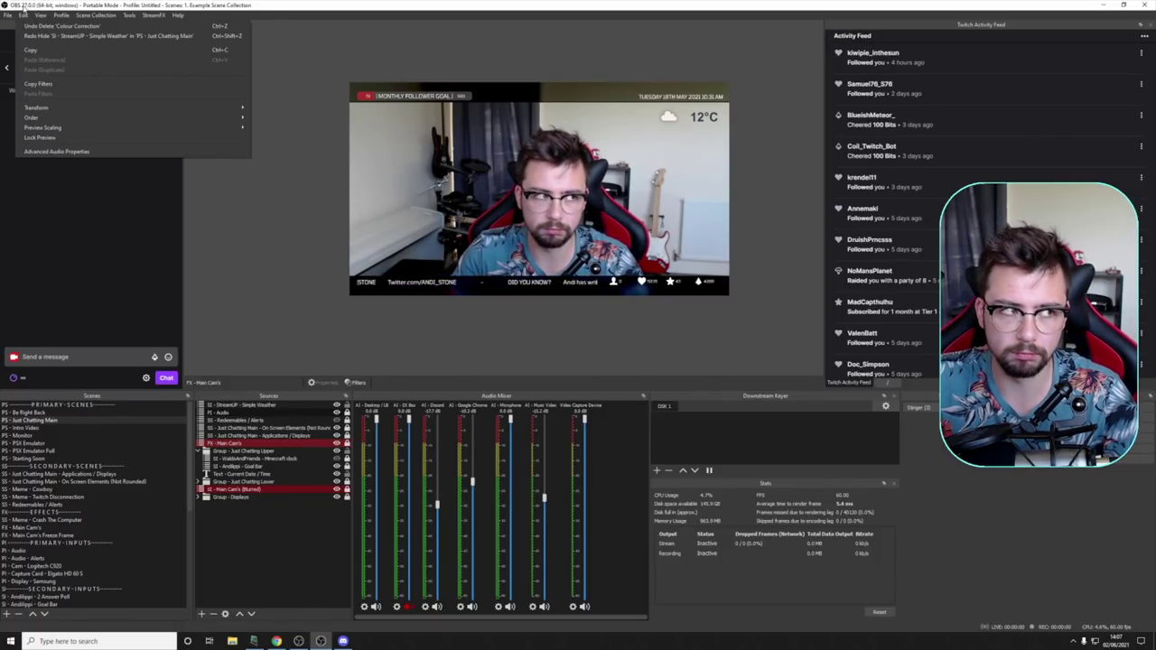
pyautogui.click(381, 374)
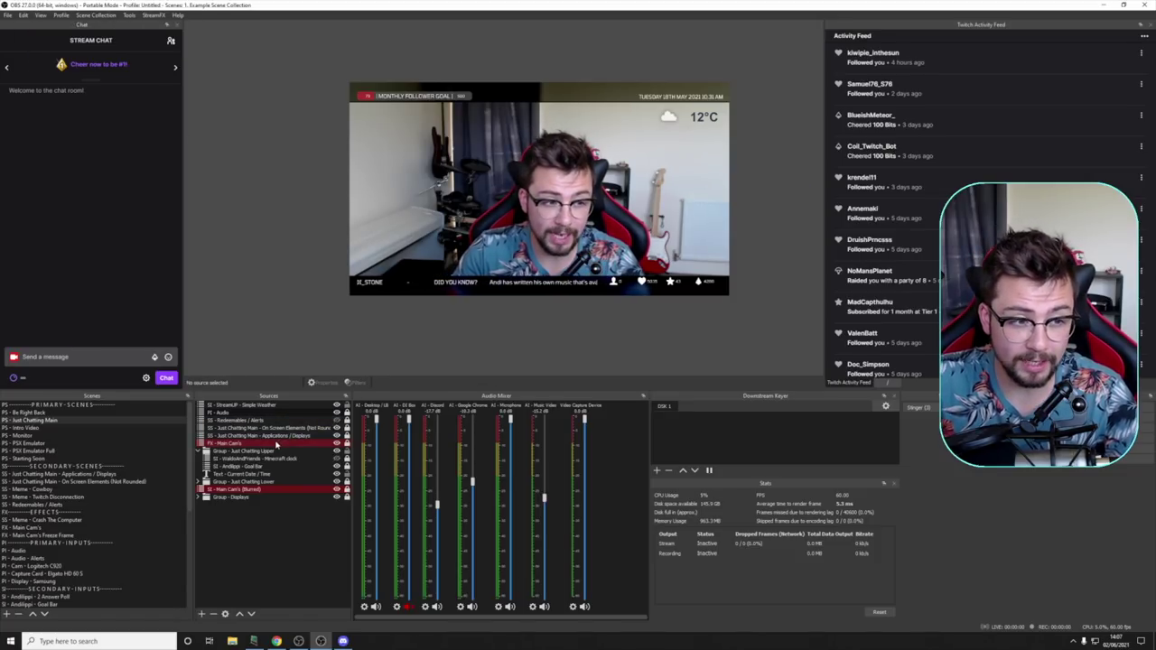
# - Set a Fade show transition on FX - Main Cam's
pyautogui.rightClick(326, 444)
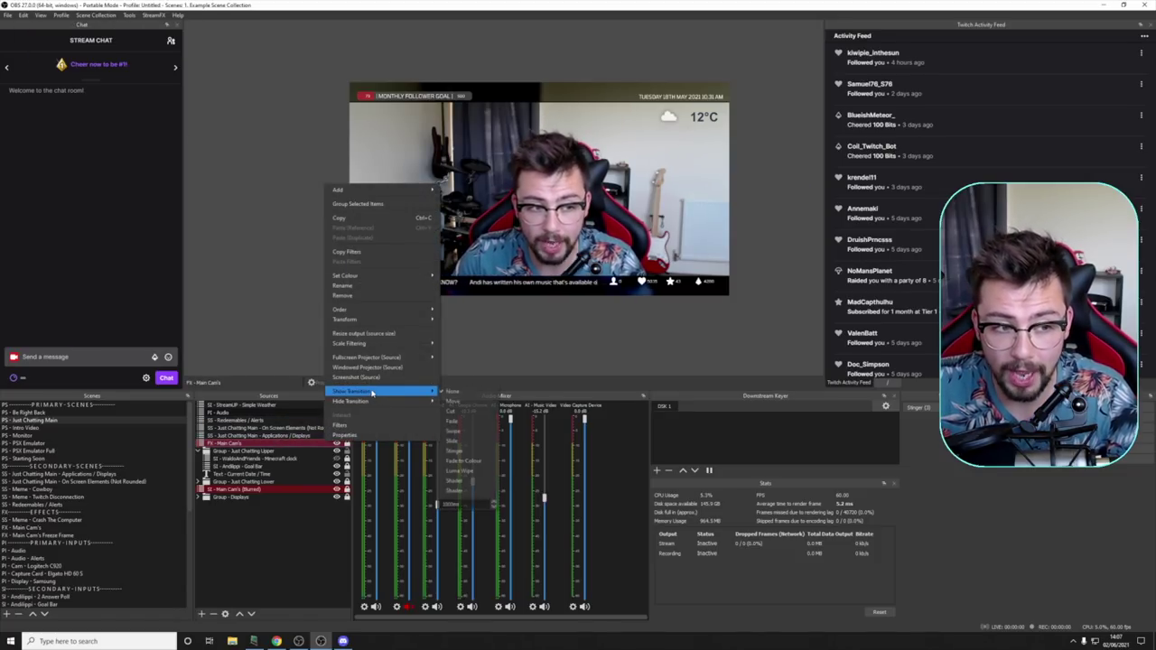
pyautogui.moveTo(372, 406)
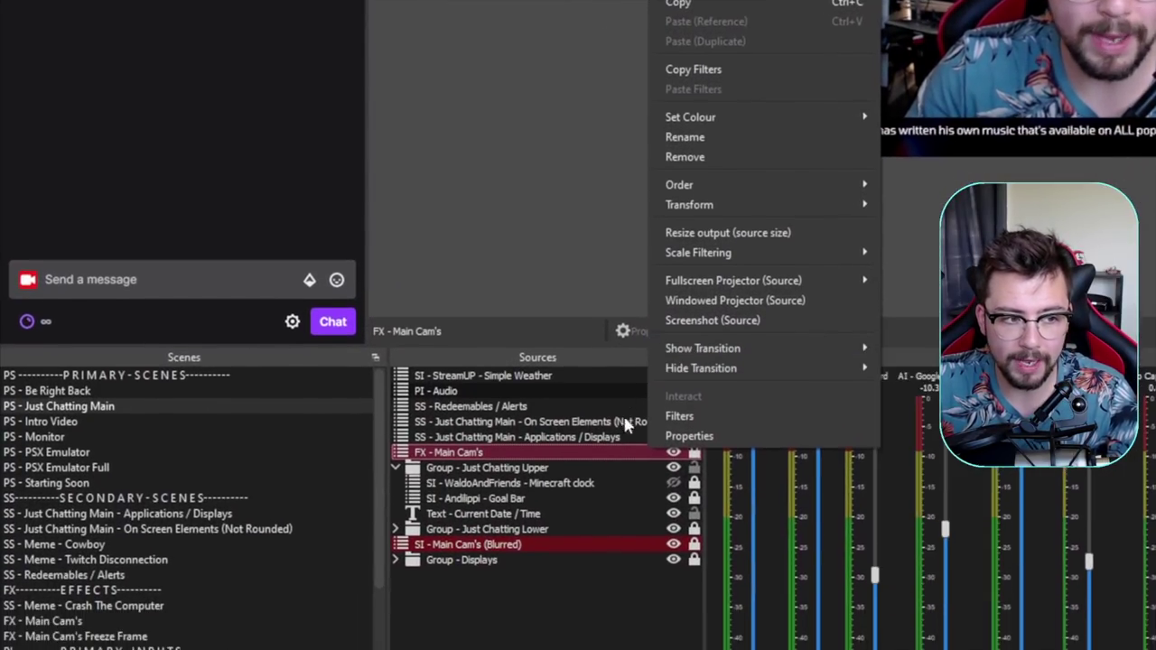
pyautogui.moveTo(718, 348)
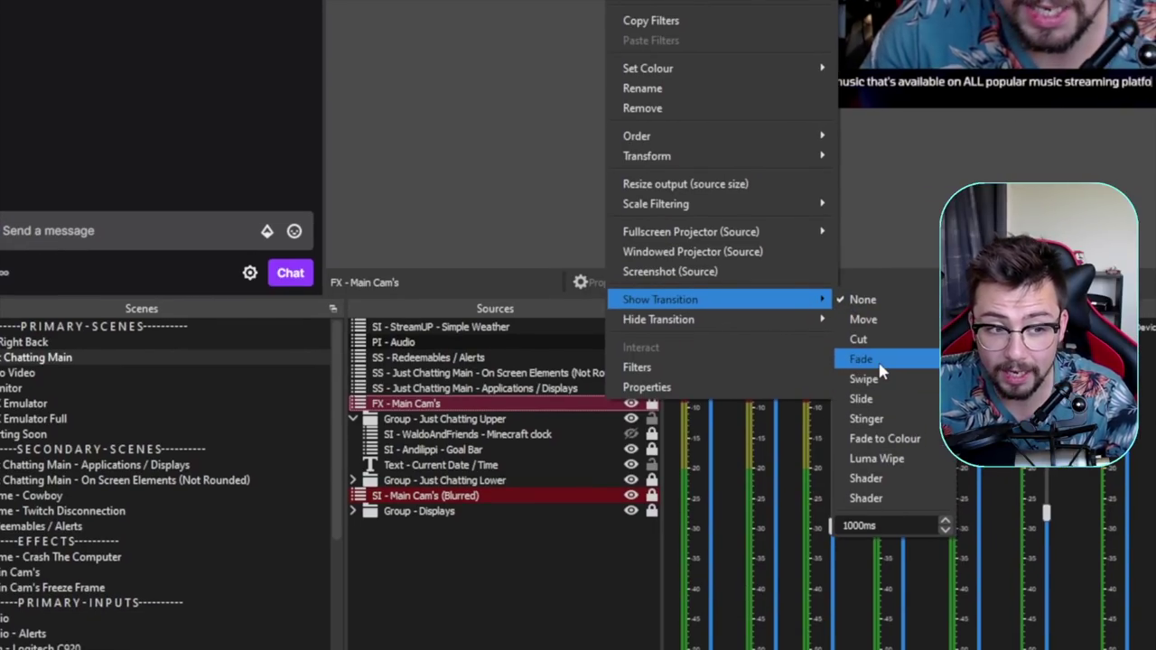
pyautogui.click(879, 364)
# - Set a Slide hide transition on FX - Main Cam's and accept its settings
pyautogui.rightClick(572, 400)
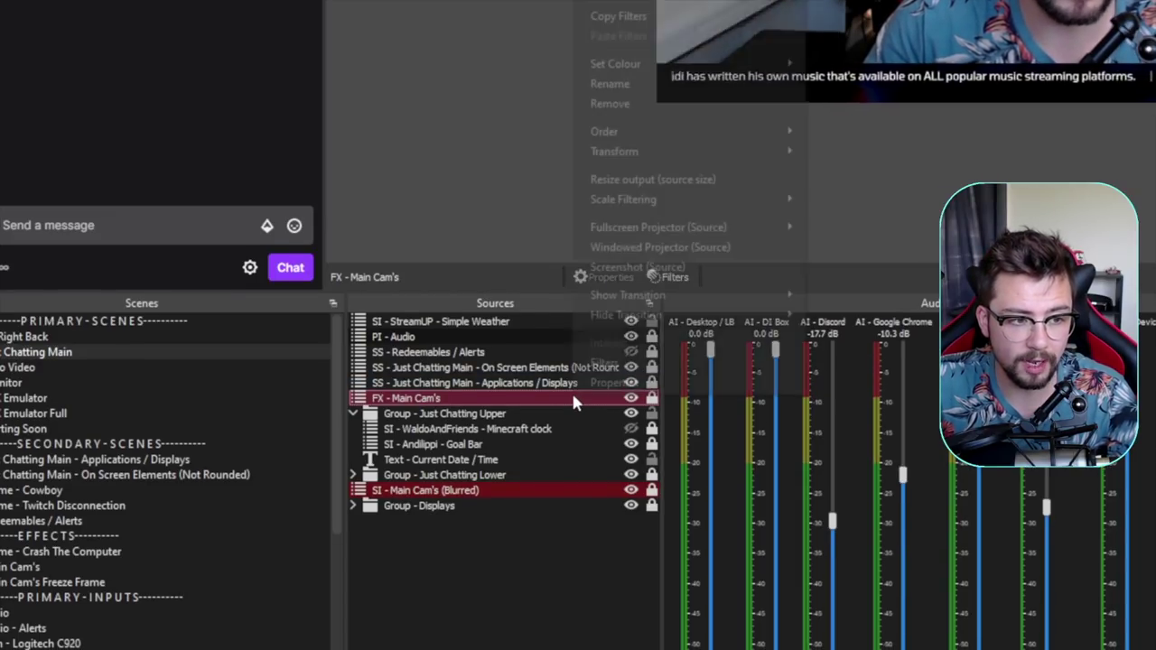
pyautogui.moveTo(626, 315)
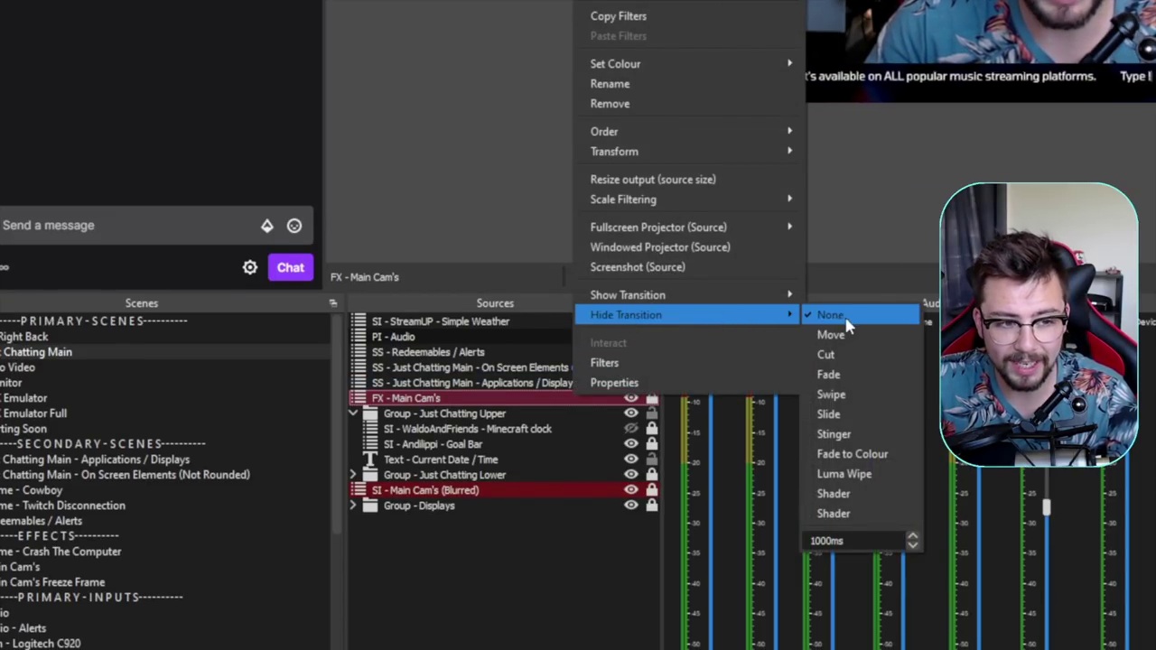
pyautogui.click(856, 409)
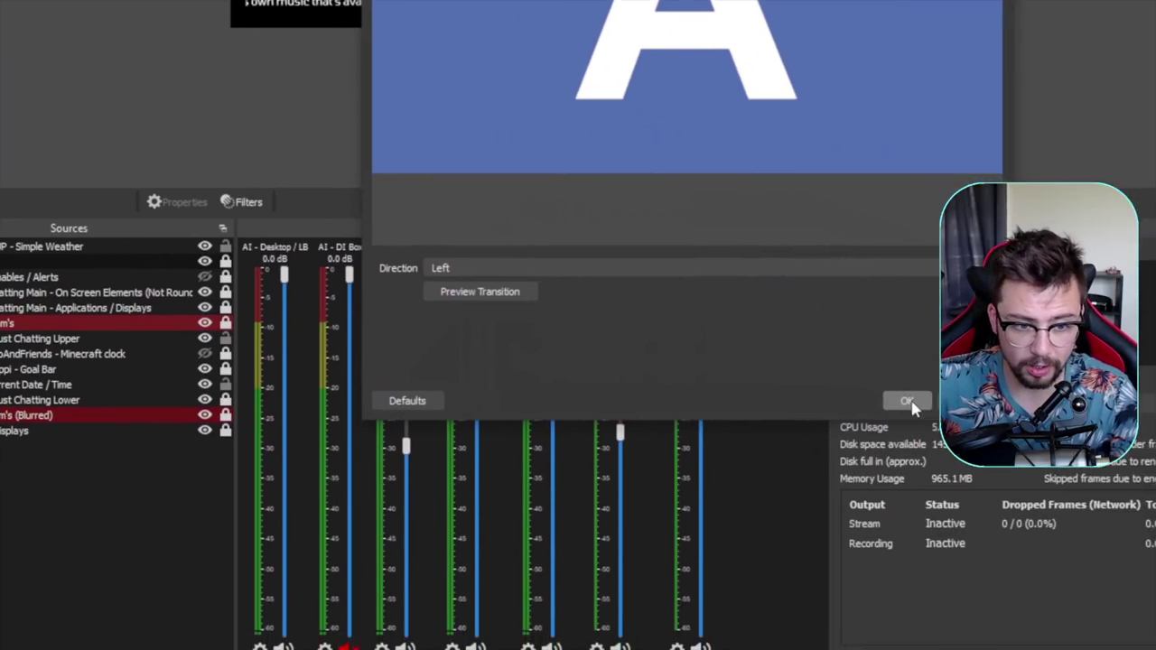
pyautogui.click(906, 401)
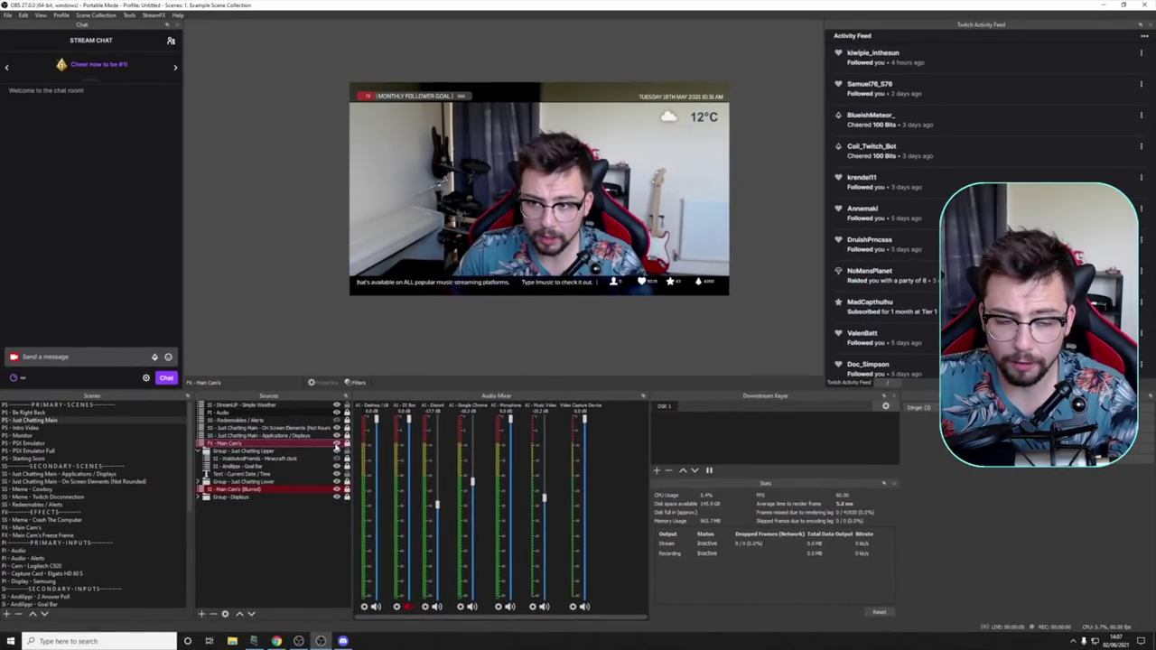
# - Hide and show FX - Main Cam's to check its current transitions
pyautogui.click(336, 444)
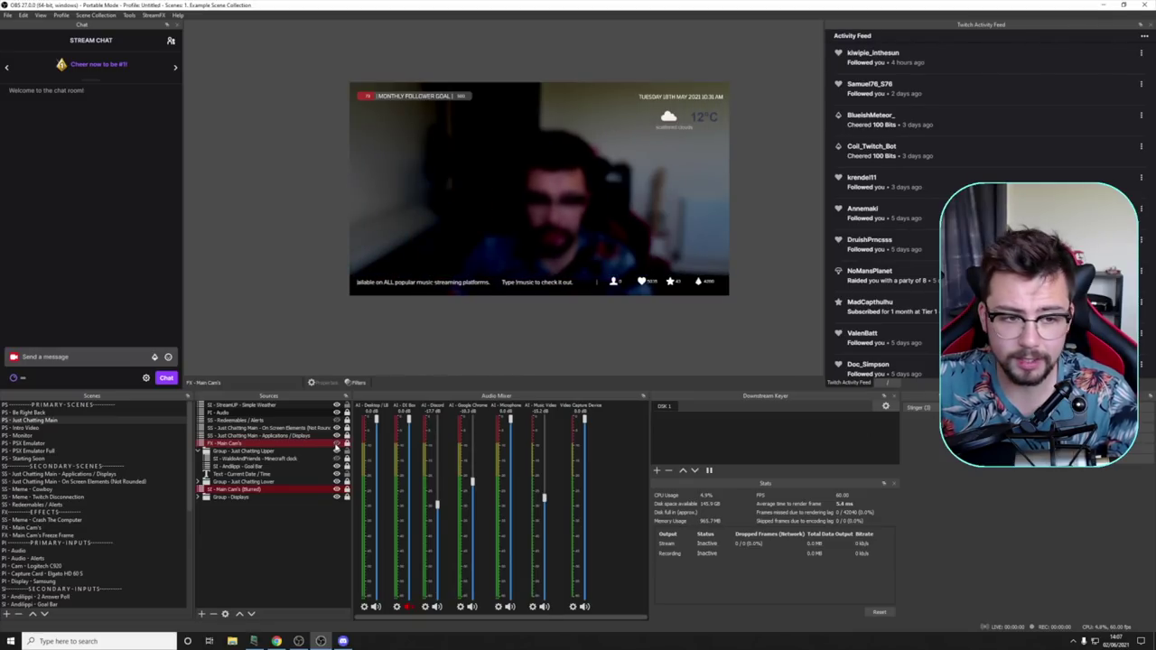
pyautogui.click(336, 445)
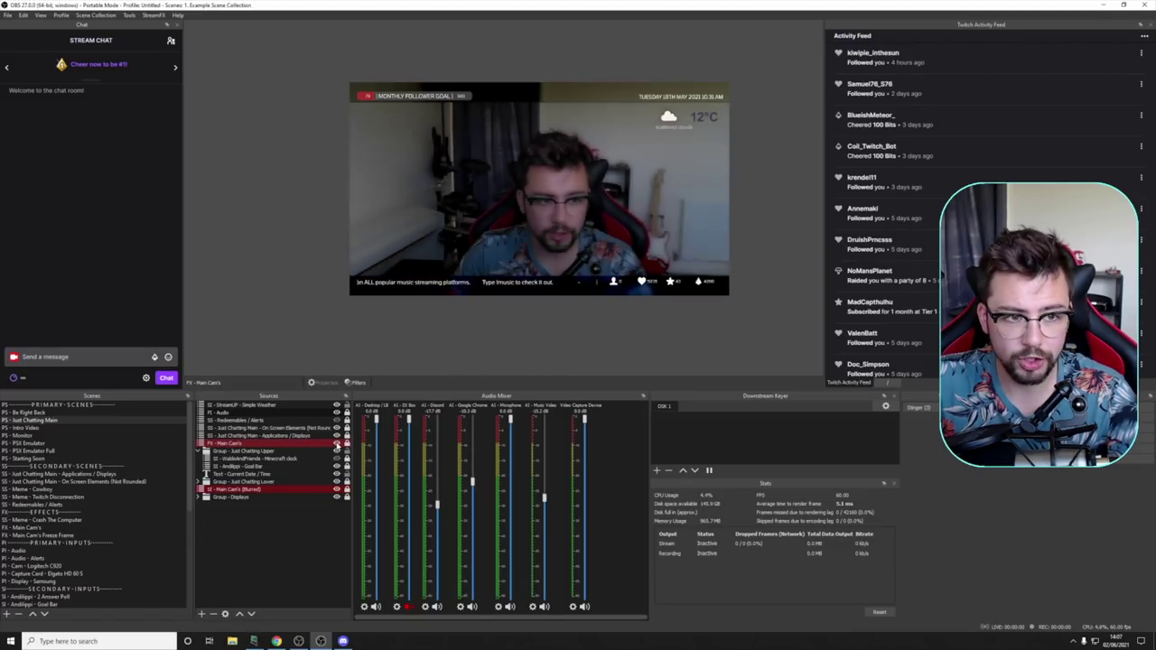
pyautogui.rightClick(332, 443)
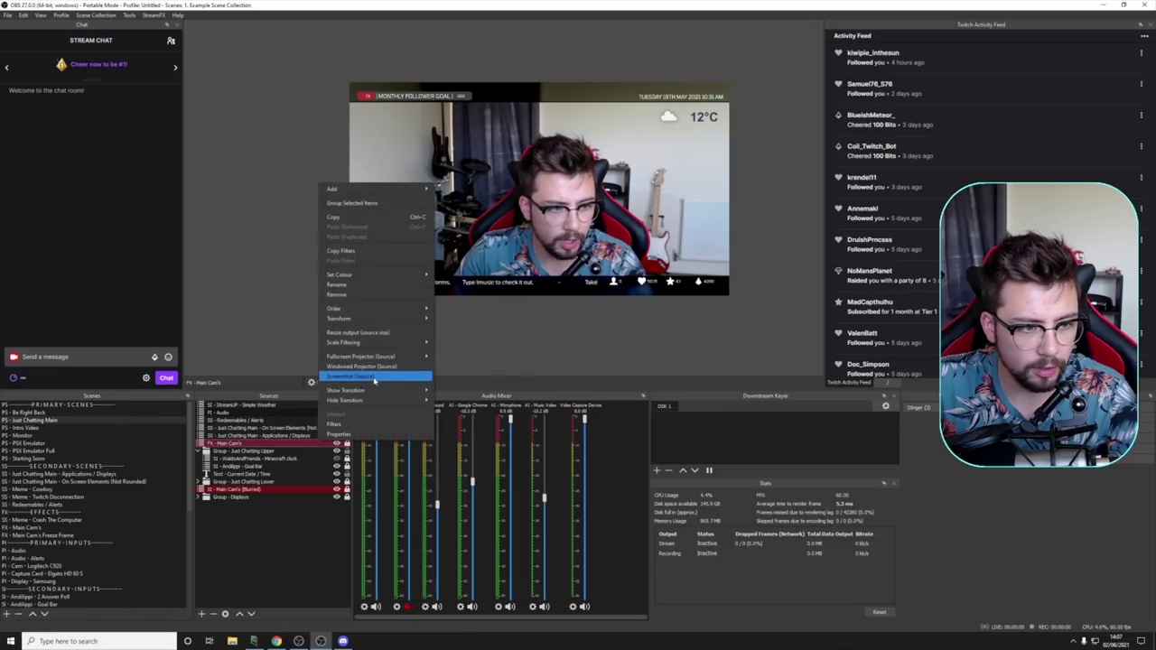
pyautogui.moveTo(369, 395)
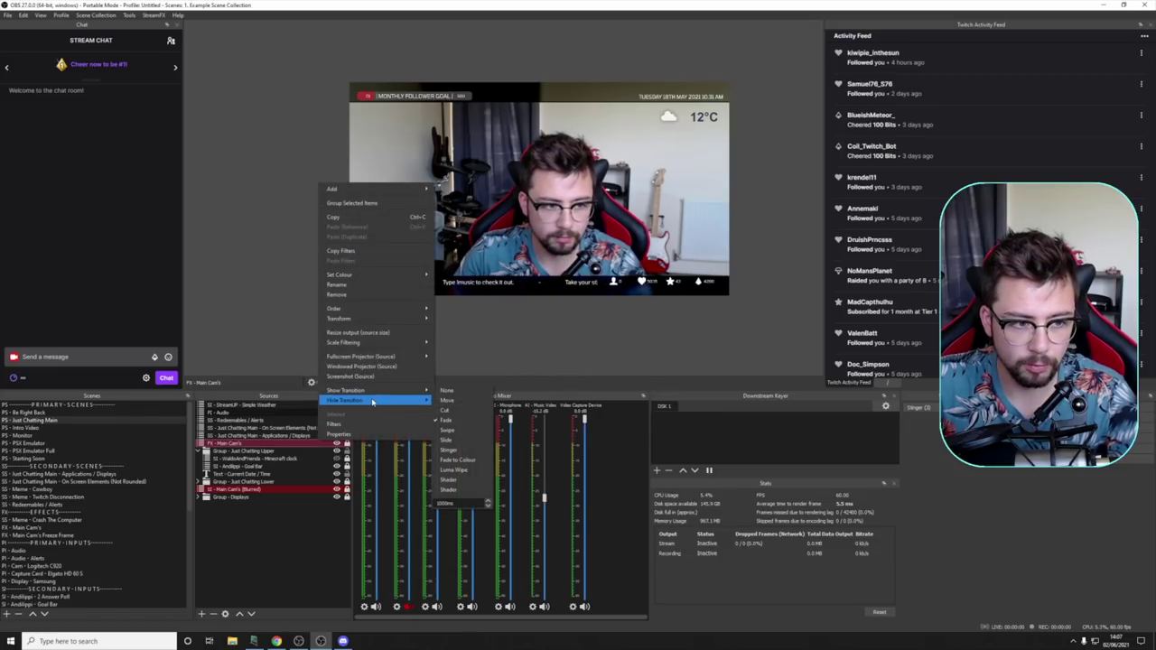
pyautogui.click(321, 446)
# - Give FX - Main Cam's a Luma Wipe show transition with Blinds Horizontal, then test it
pyautogui.rightClick(321, 446)
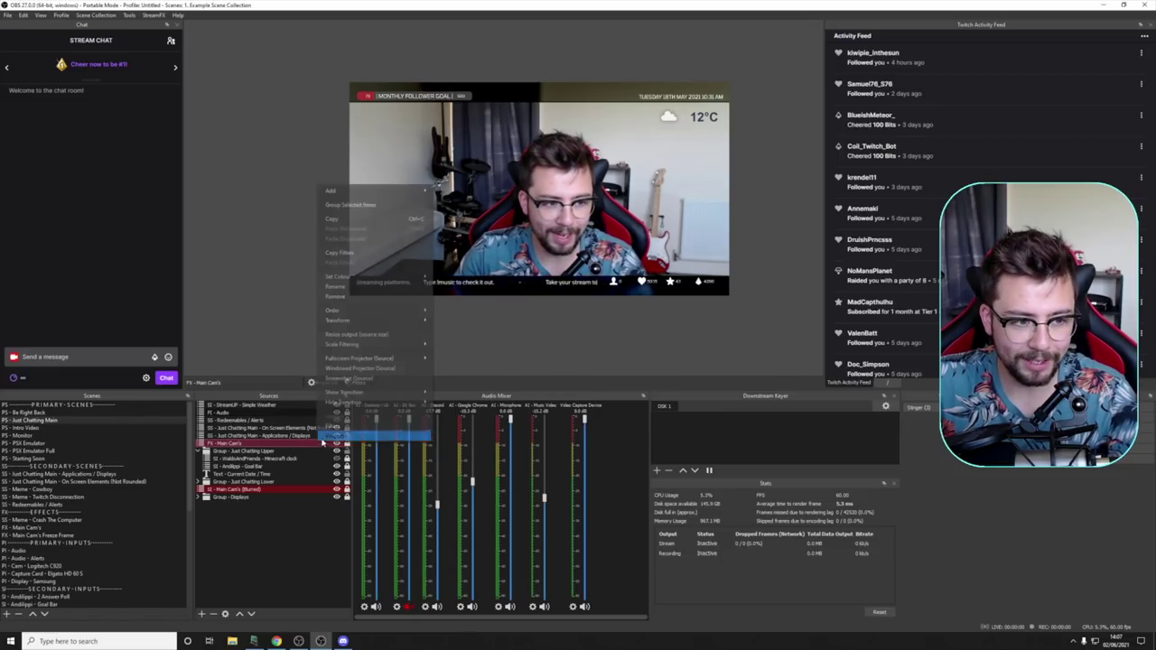
pyautogui.moveTo(345, 394)
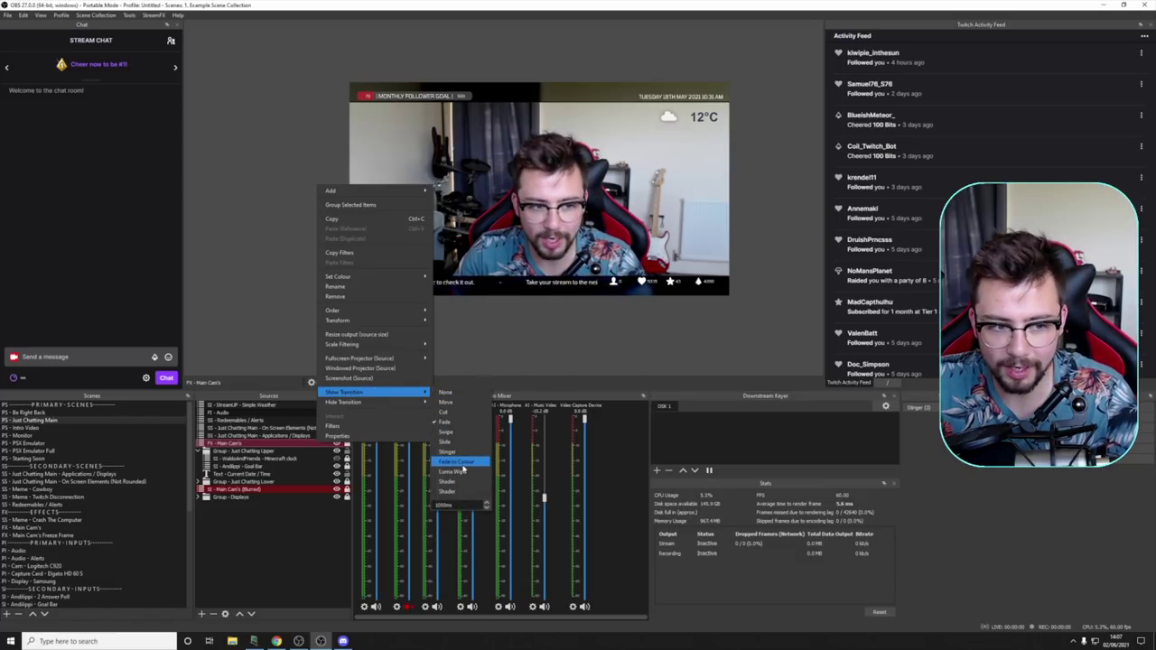
pyautogui.click(461, 473)
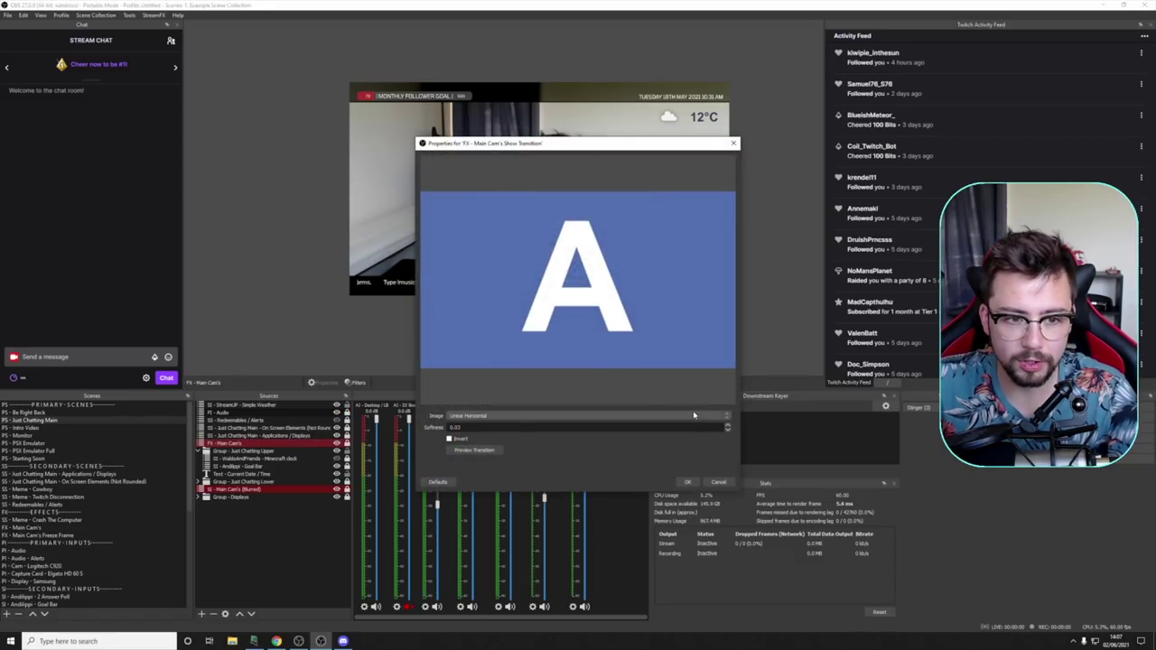
pyautogui.click(478, 416)
pyautogui.click(476, 447)
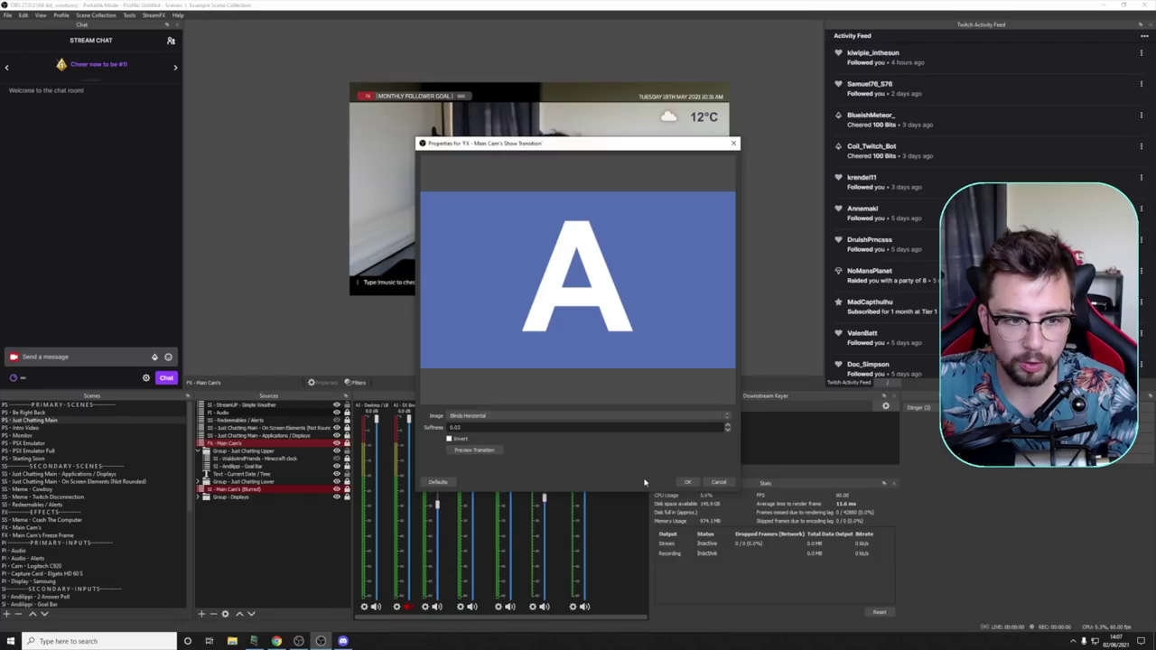
pyautogui.click(687, 482)
pyautogui.click(337, 443)
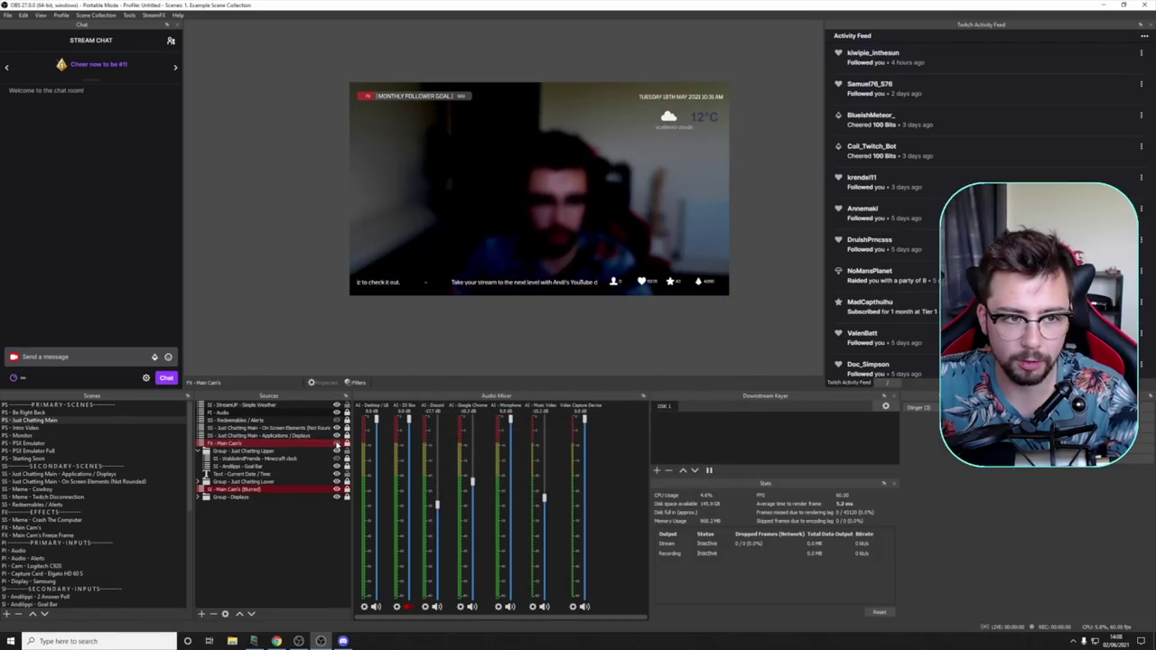
pyautogui.click(336, 444)
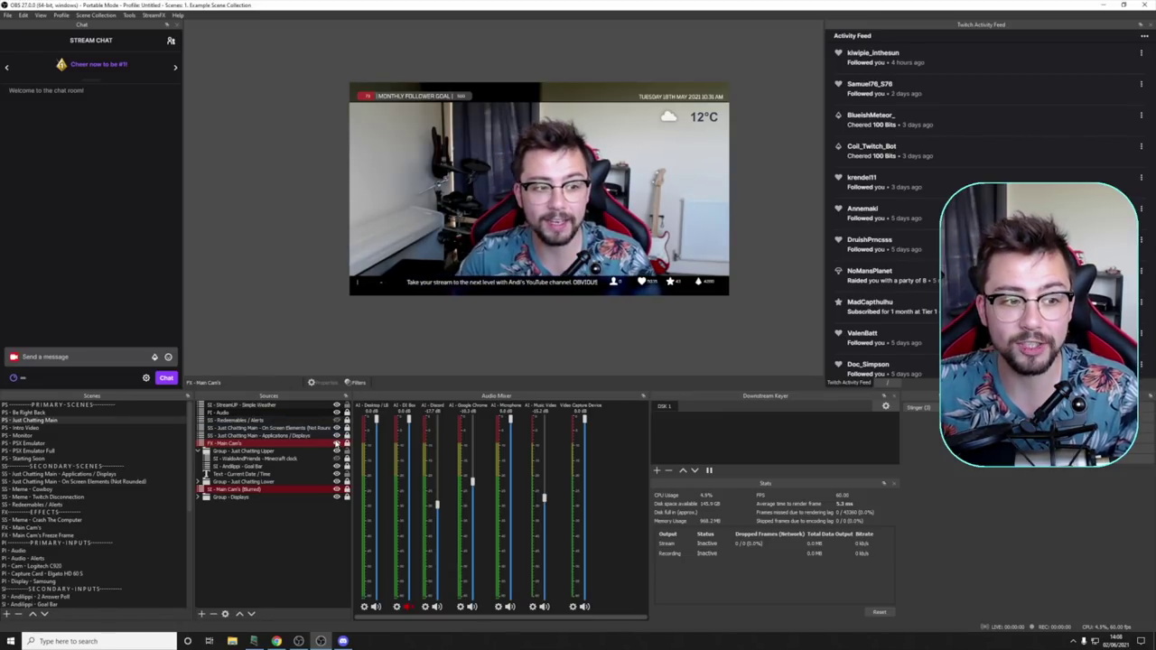
# - Nudge the weather widget slightly up and toggle its visibility, leaving it visible
pyautogui.click(674, 128)
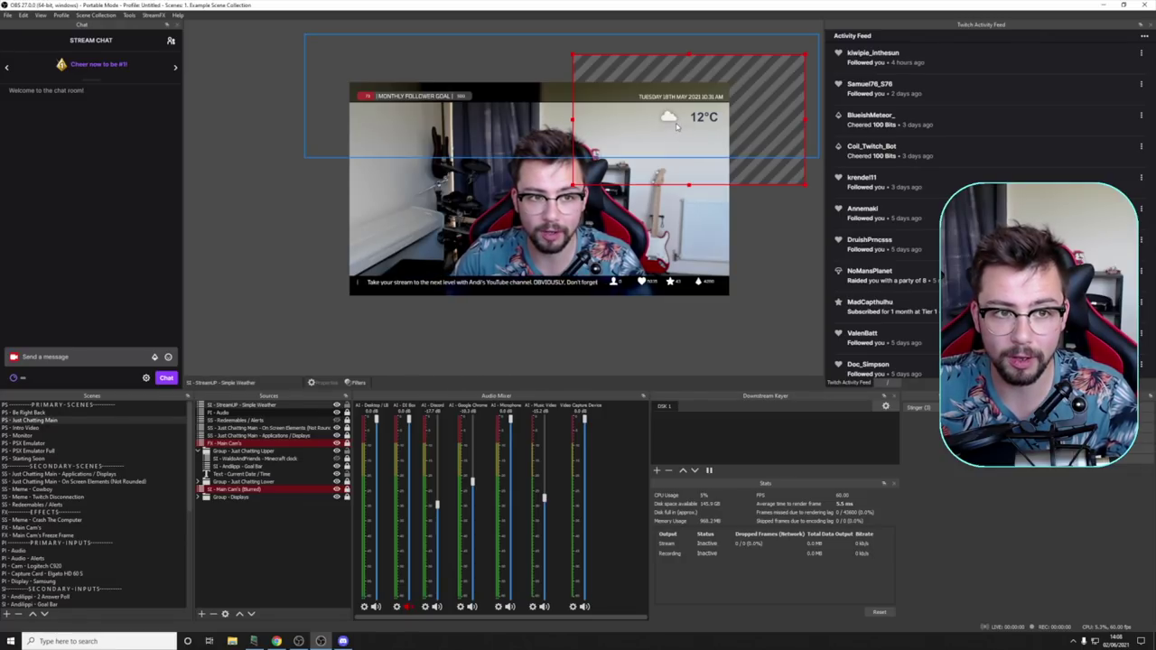
pyautogui.moveTo(685, 122); pyautogui.dragTo(682, 118)
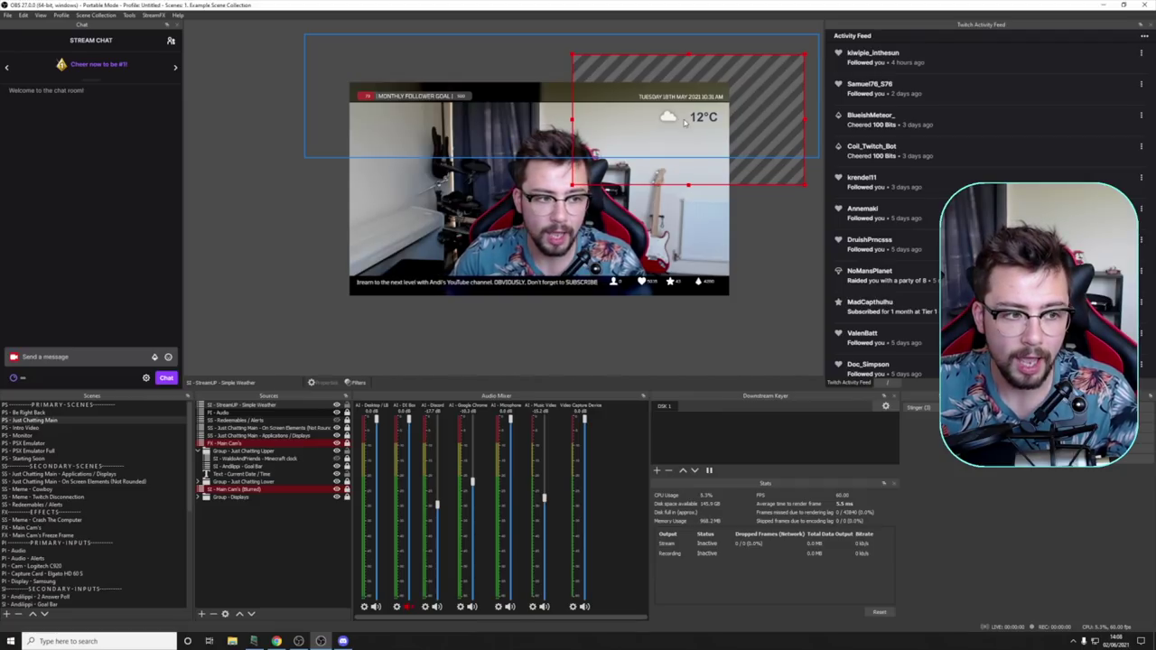
pyautogui.click(336, 407)
pyautogui.click(336, 407)
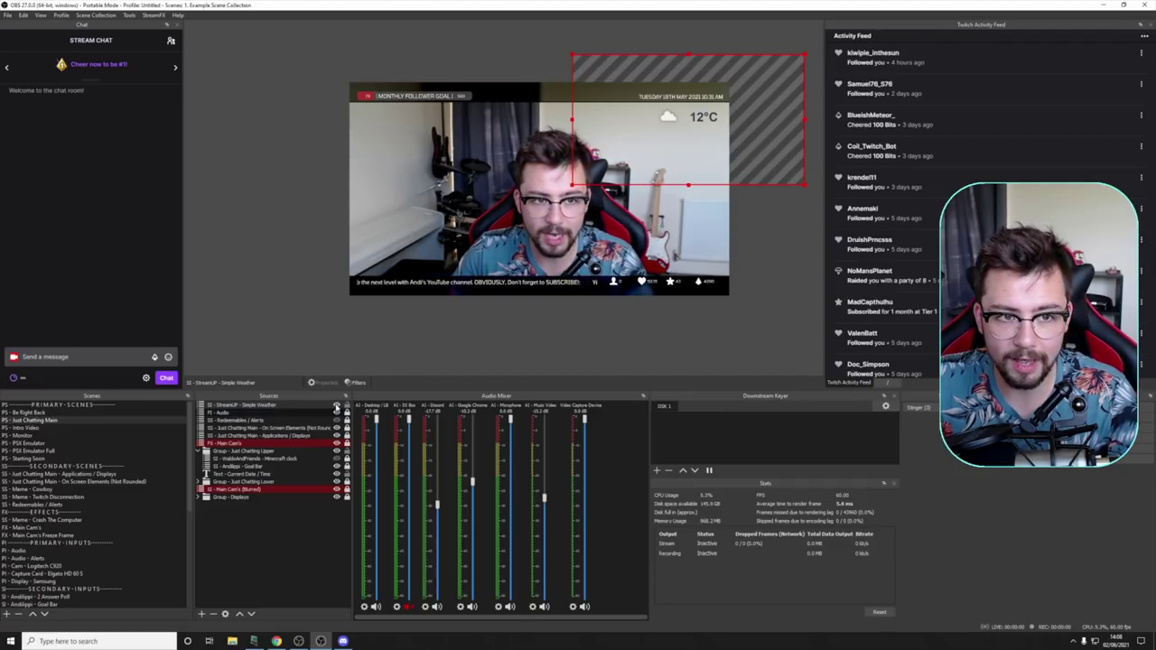
pyautogui.click(336, 408)
pyautogui.click(336, 407)
# - Give the weather widget a Slide show transition from the Right, then test it
pyautogui.rightClick(301, 406)
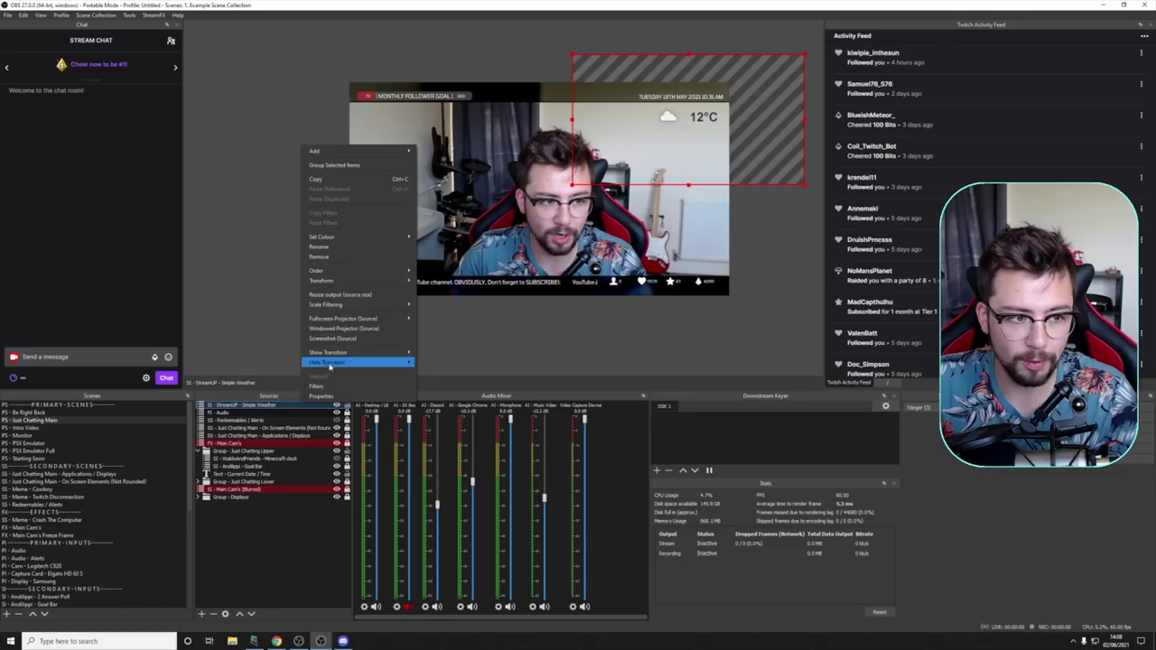
pyautogui.moveTo(371, 356)
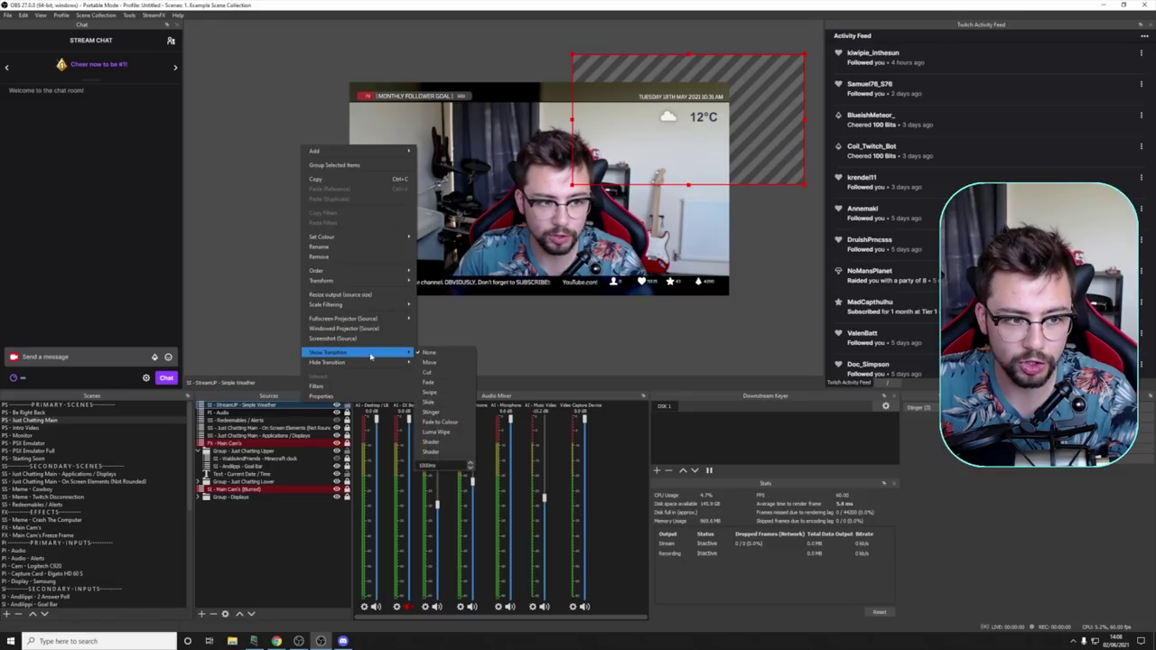
pyautogui.click(445, 408)
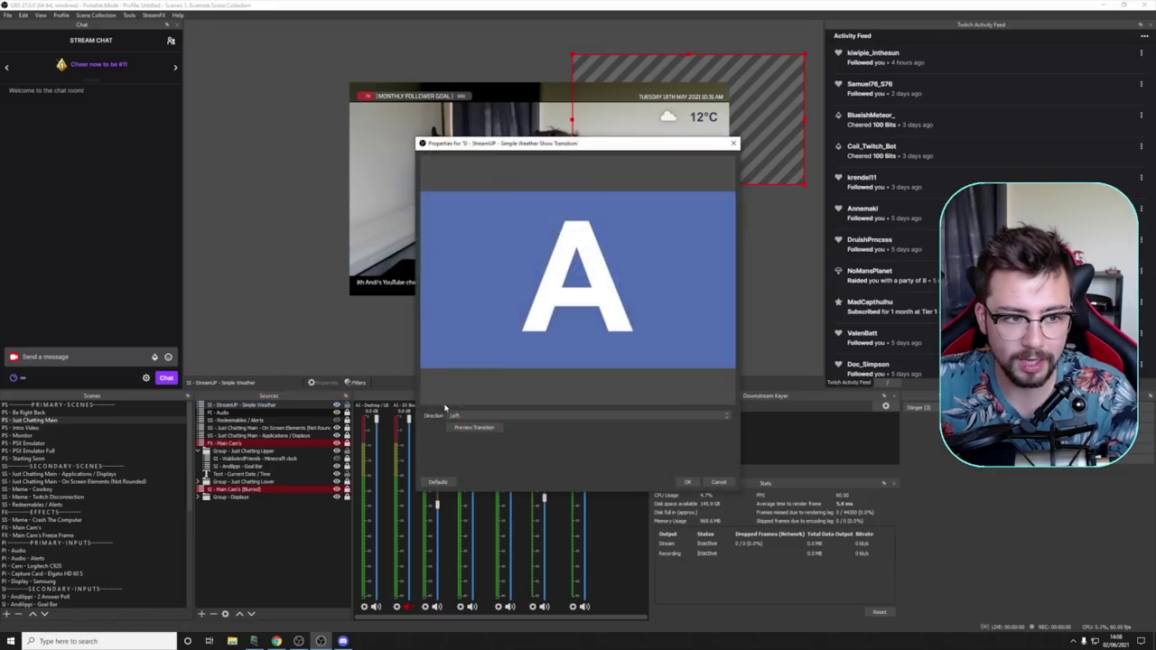
pyautogui.click(654, 416)
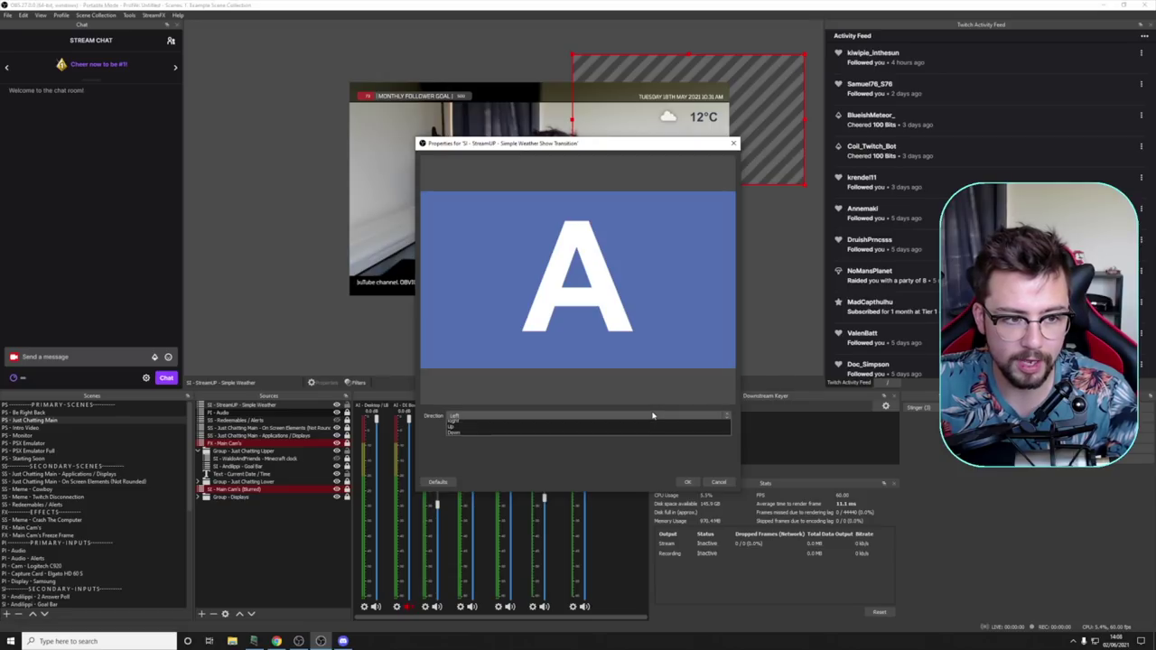
pyautogui.click(479, 428)
pyautogui.click(474, 427)
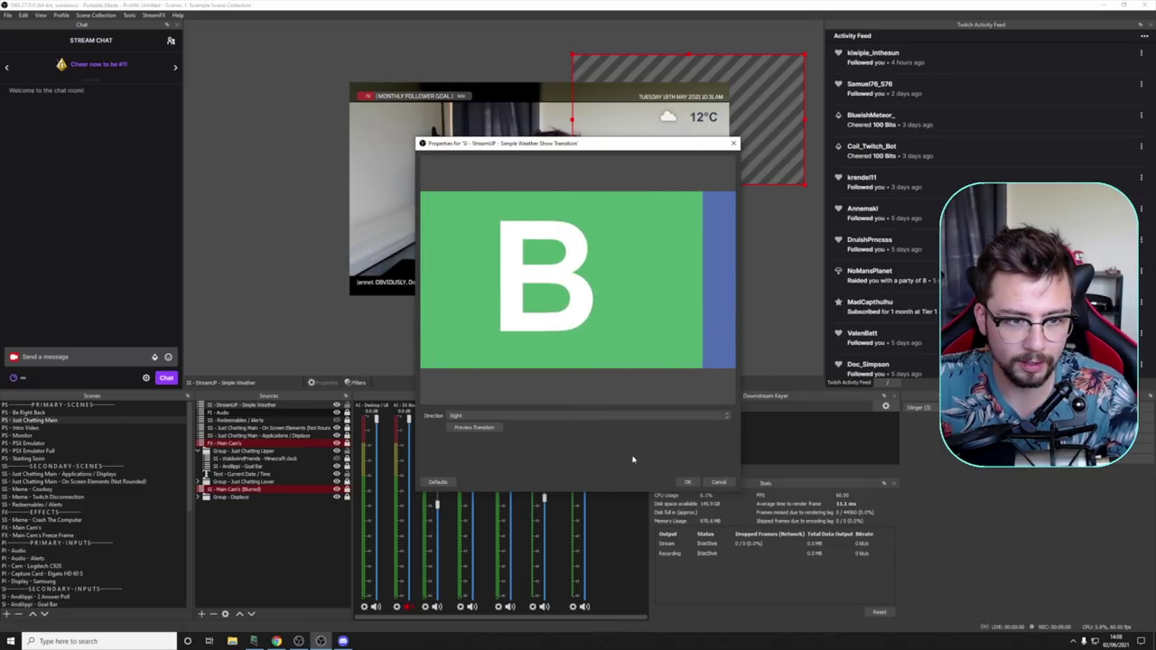
pyautogui.click(688, 482)
pyautogui.click(337, 406)
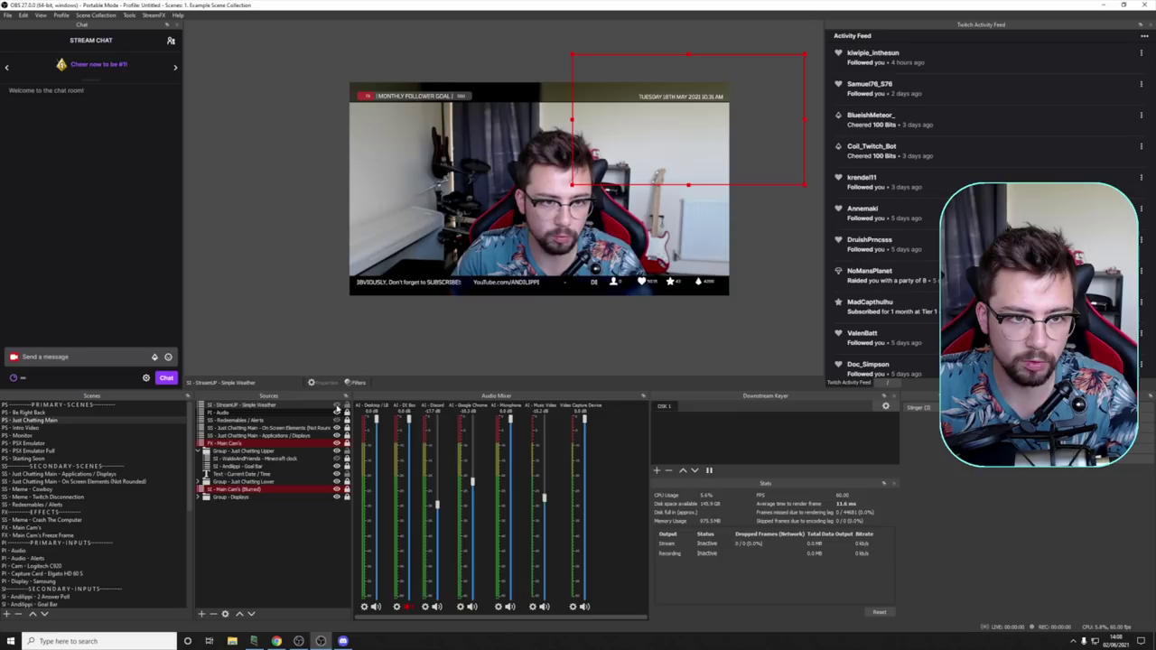
pyautogui.click(337, 405)
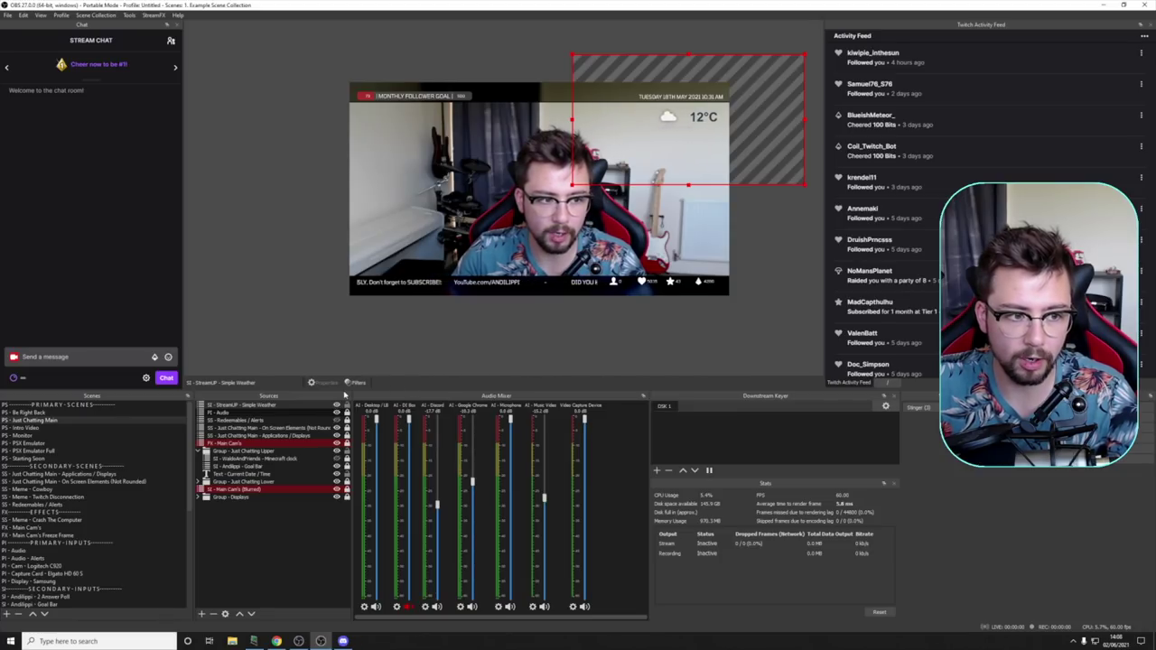
# - Recheck the Slide show transition keeps the Right direction, then hide the widget
pyautogui.rightClick(308, 408)
pyautogui.moveTo(418, 359)
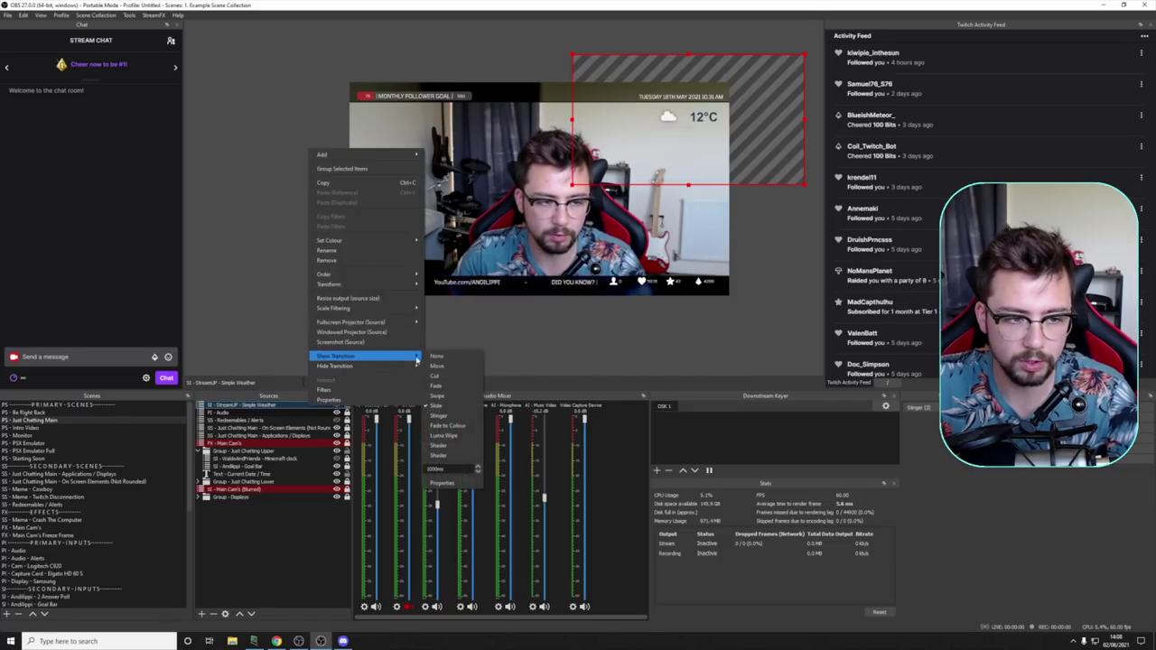
pyautogui.click(445, 407)
pyautogui.click(452, 417)
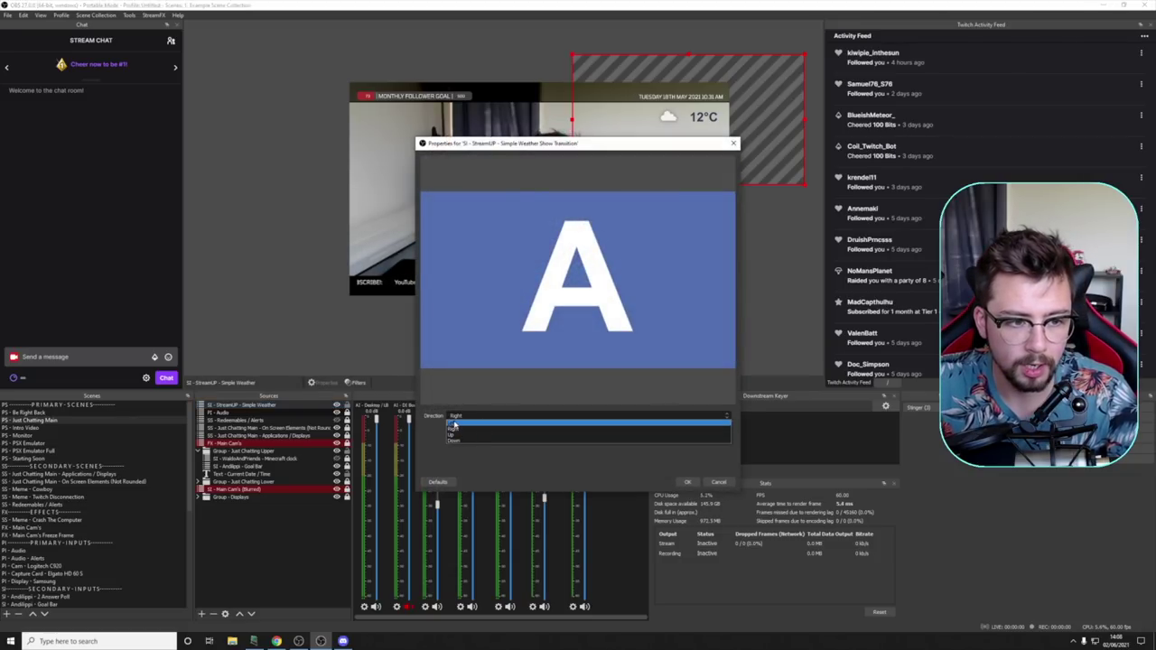
pyautogui.click(453, 424)
pyautogui.click(687, 482)
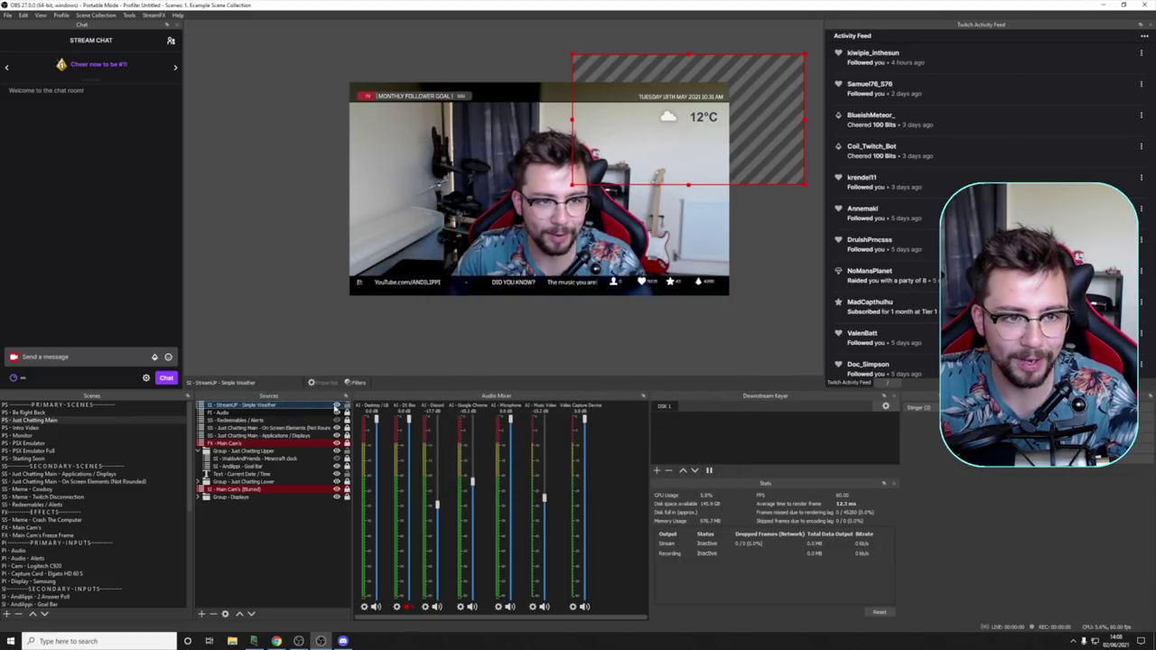
pyautogui.click(336, 406)
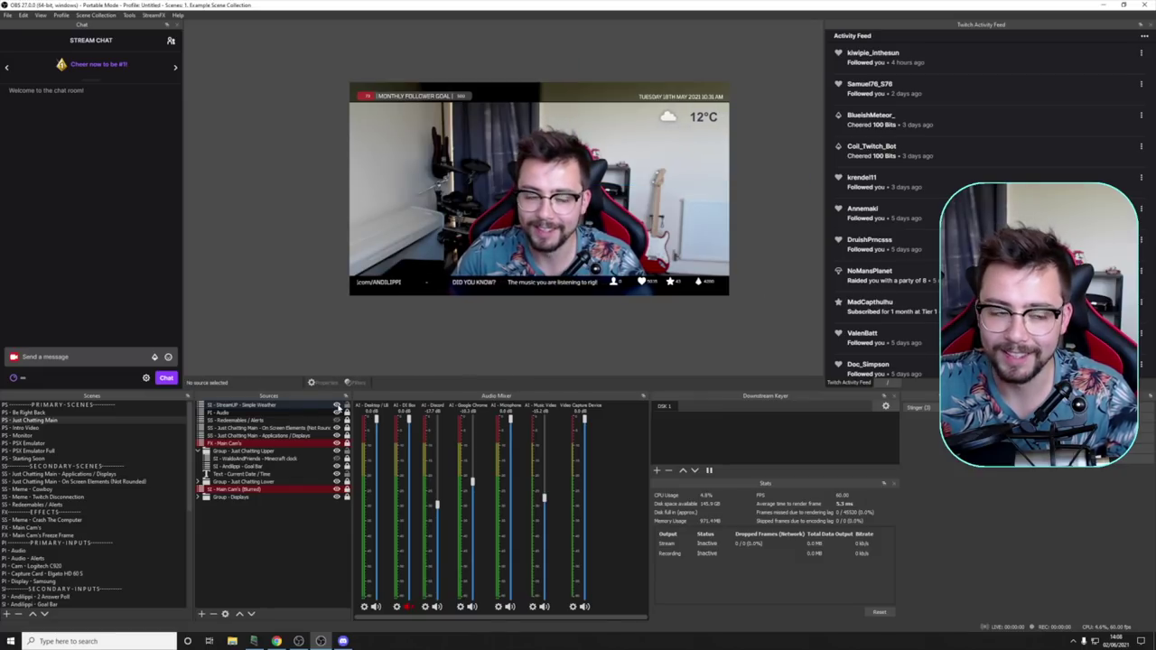
# - Give the weather widget a Slide hide transition going Right, test it, then switch to PS - Monitor
pyautogui.click(318, 406)
pyautogui.rightClick(316, 407)
pyautogui.moveTo(355, 363)
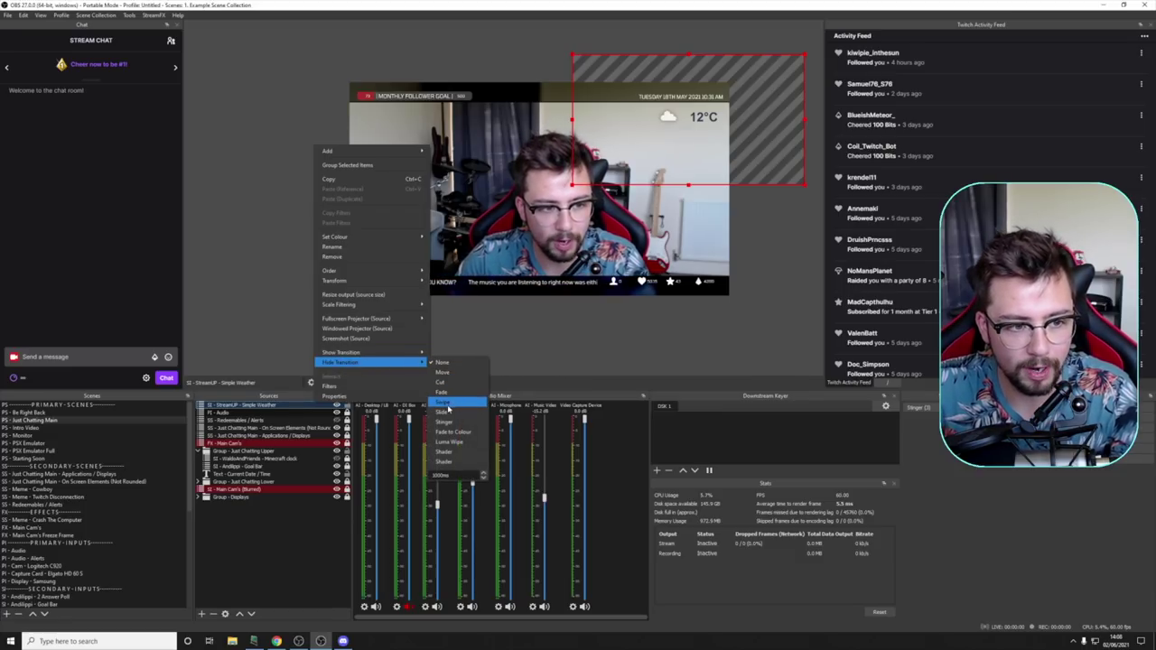
pyautogui.click(446, 412)
pyautogui.click(492, 418)
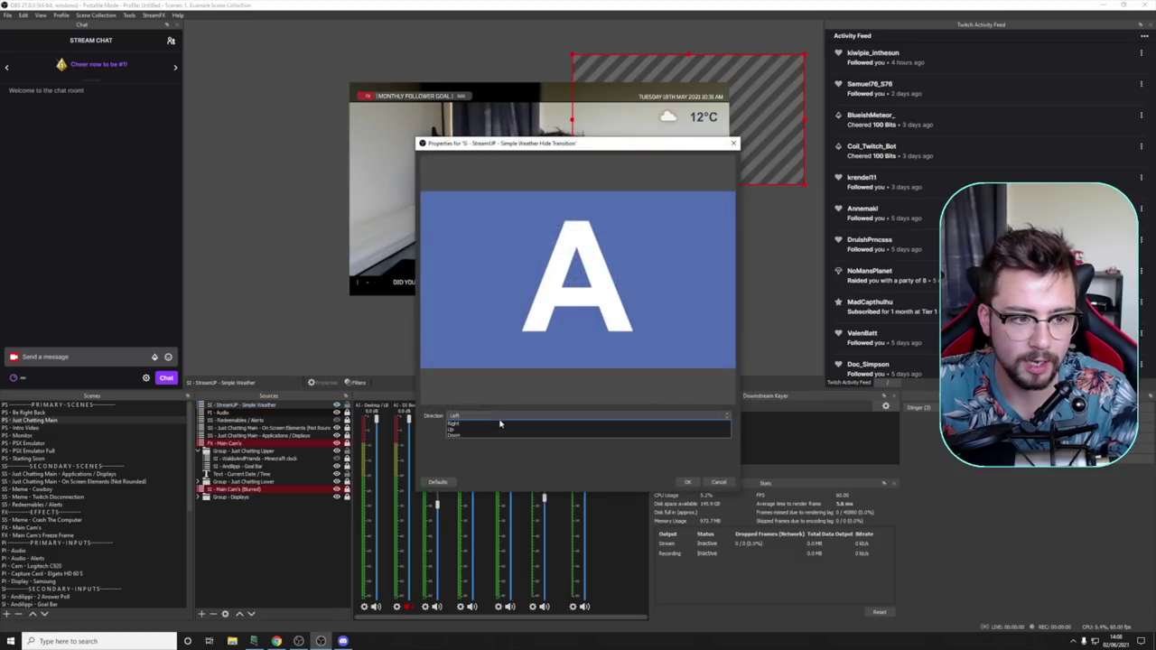
pyautogui.click(469, 430)
pyautogui.click(689, 484)
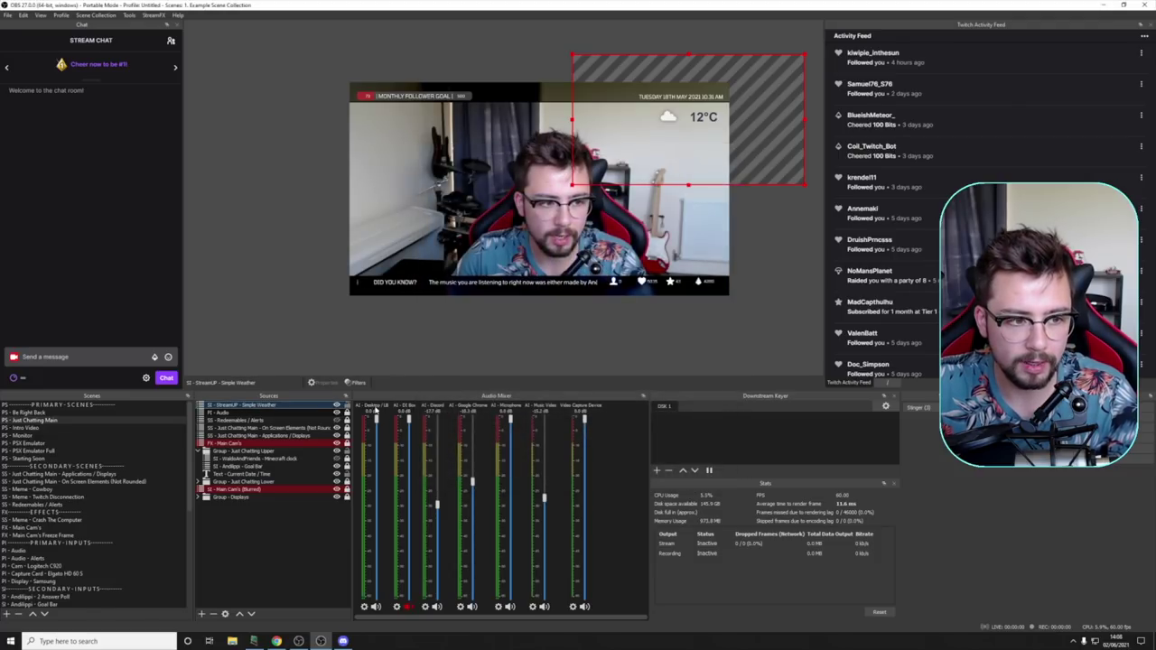
pyautogui.click(337, 405)
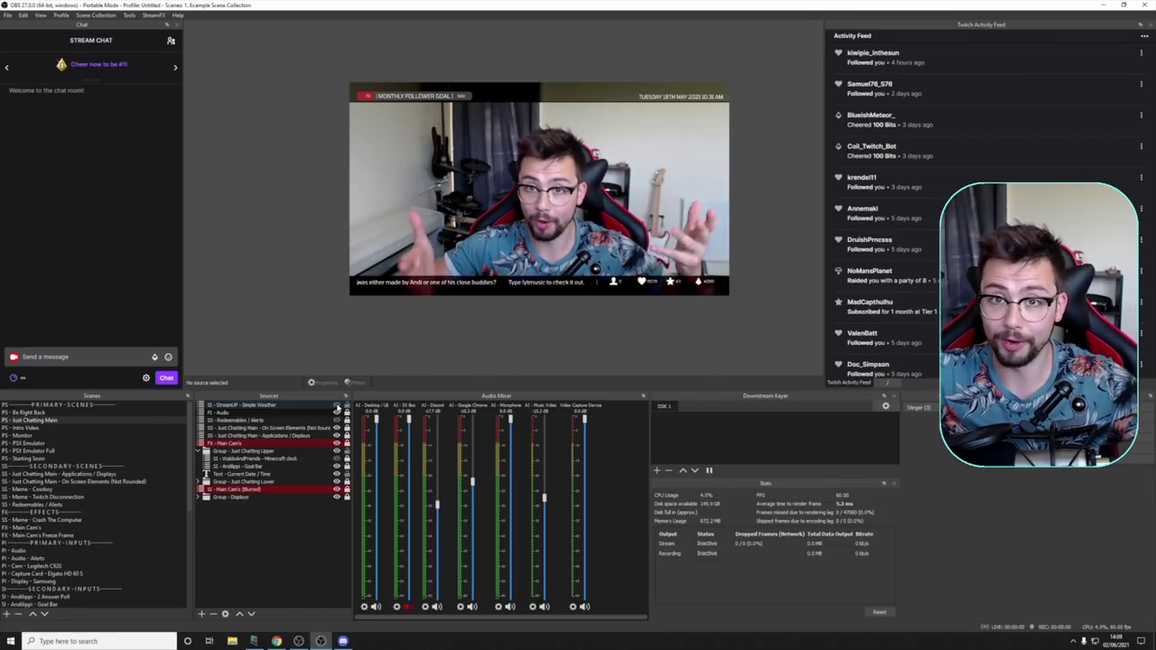
pyautogui.click(216, 406)
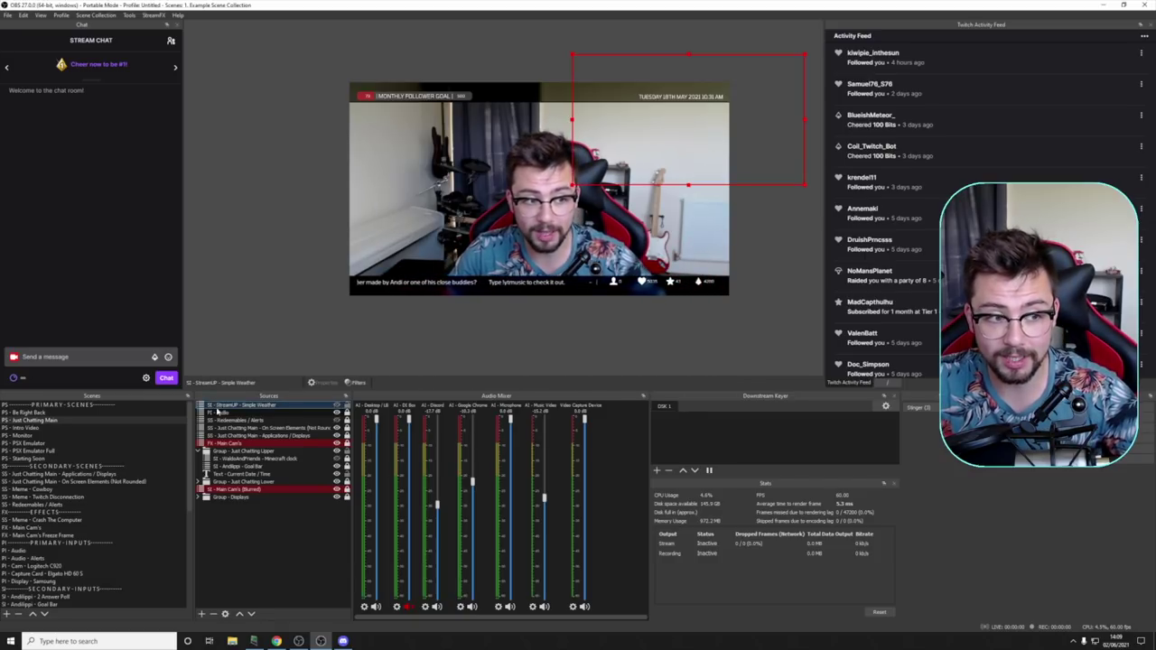
pyautogui.click(34, 437)
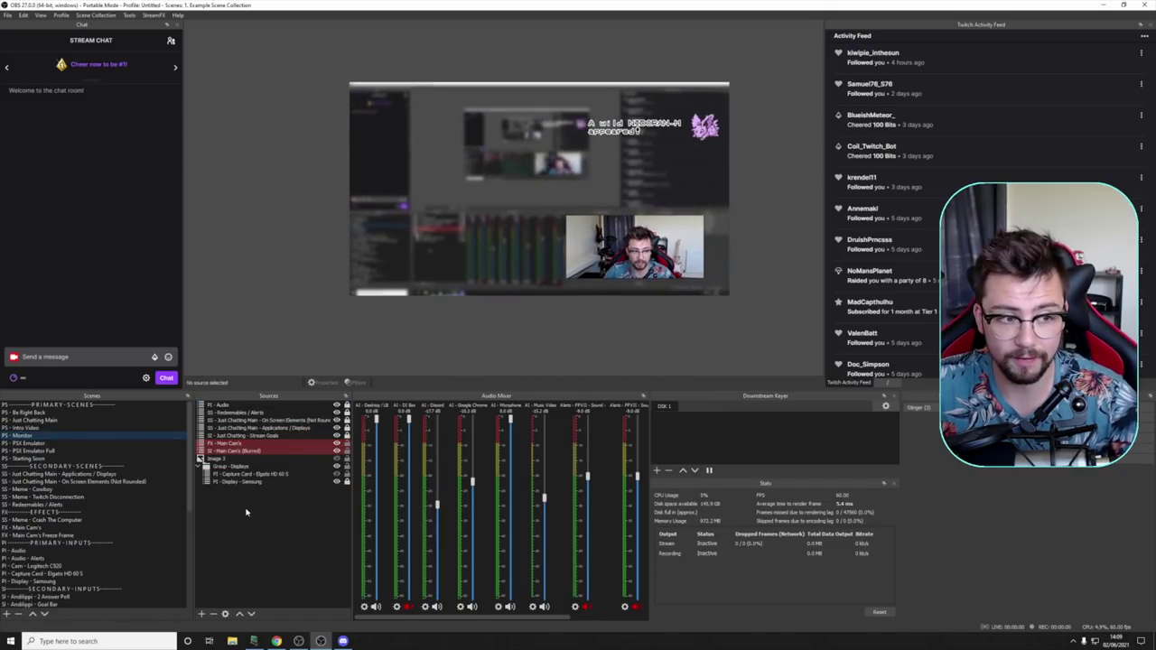
# - Add the existing Simple Weather source and move it toward the canvas's lower right
pyautogui.rightClick(244, 511)
pyautogui.moveTo(280, 515)
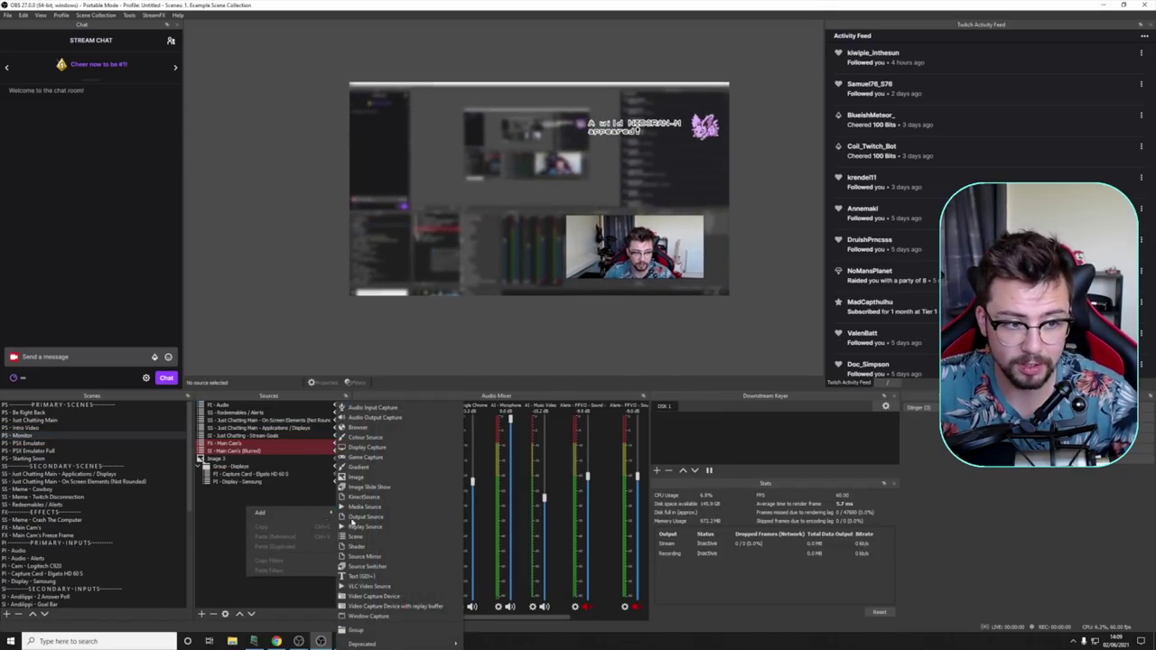
pyautogui.click(380, 538)
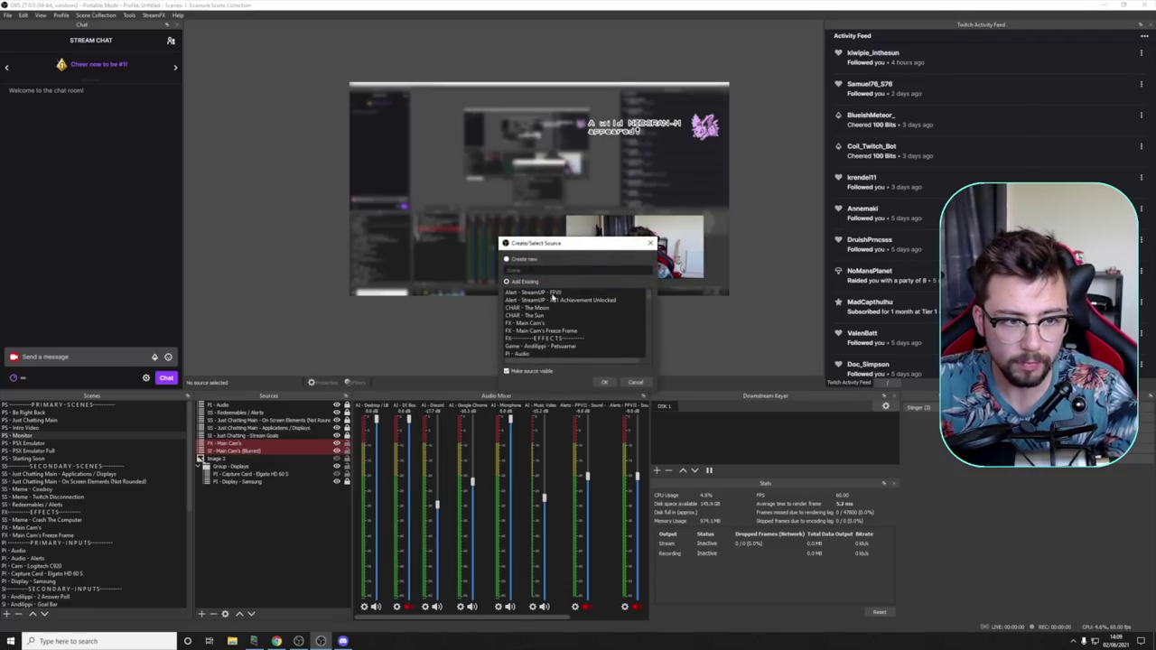
pyautogui.scroll(-10, 552, 298)
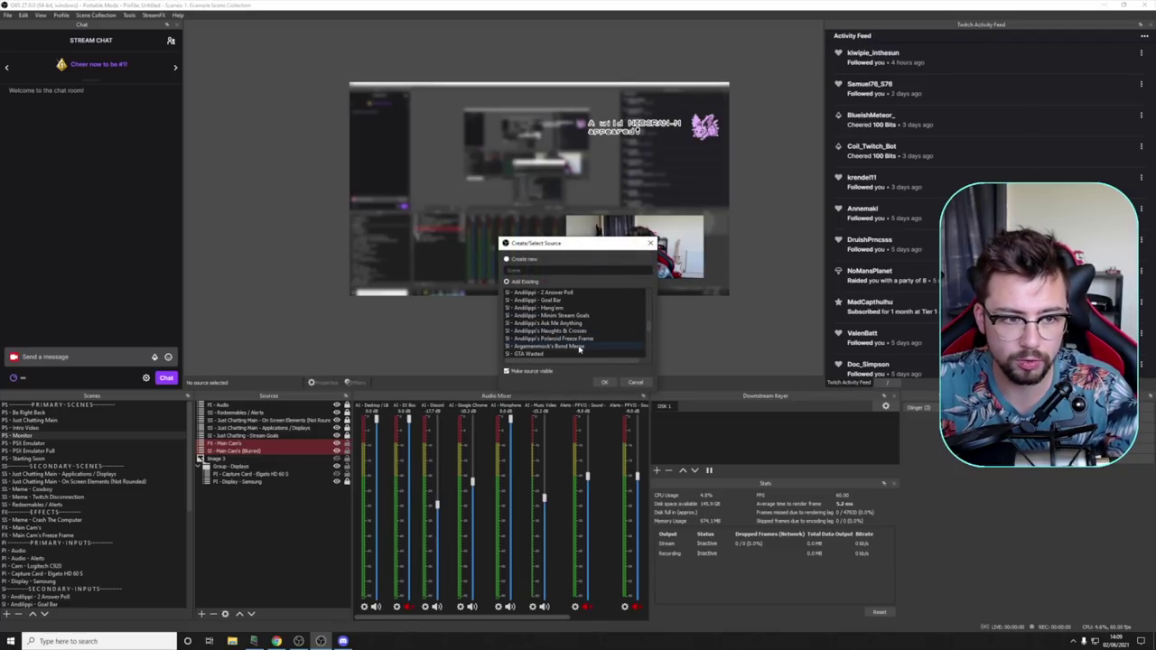
pyautogui.scroll(-3, 569, 348)
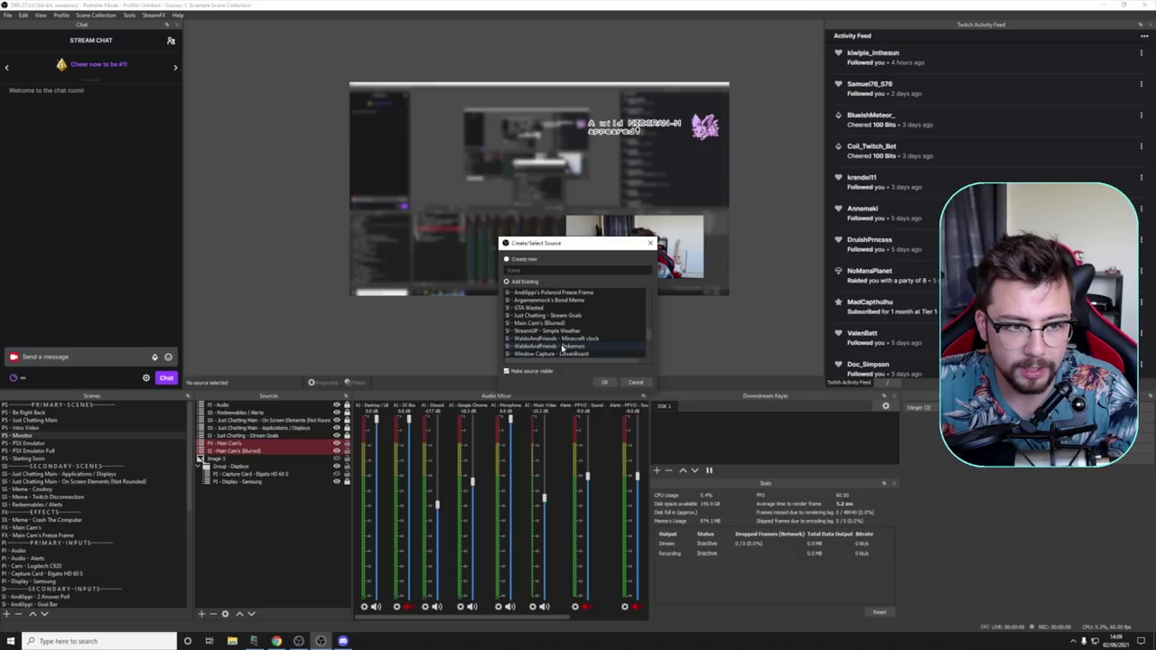
pyautogui.click(605, 383)
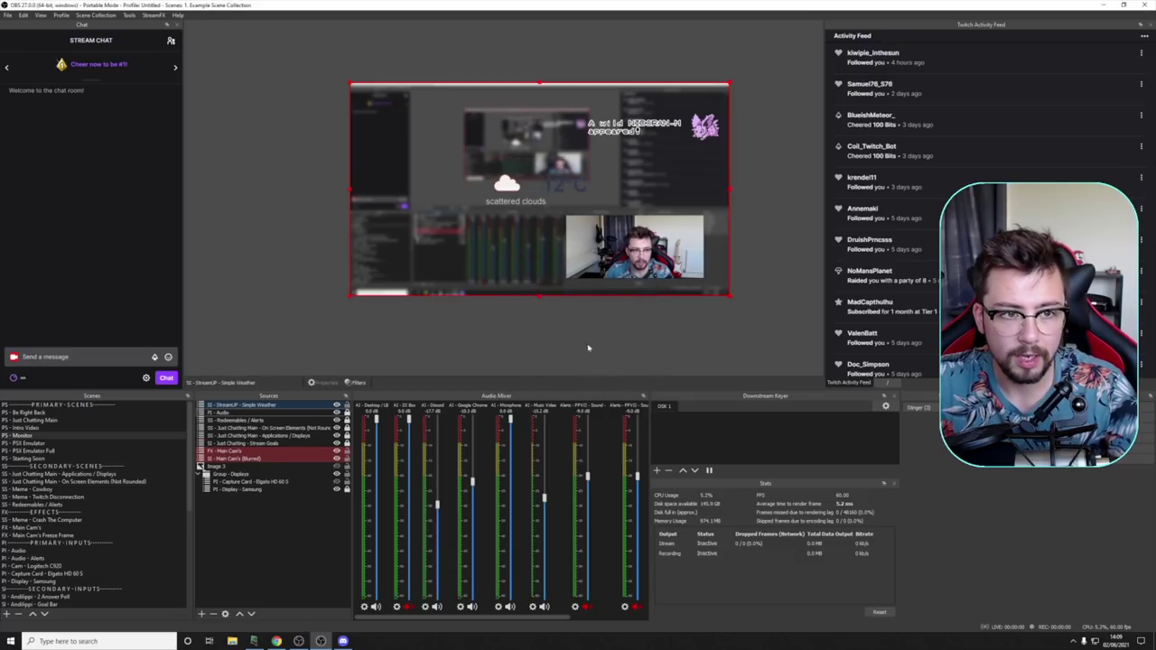
pyautogui.moveTo(503, 202); pyautogui.dragTo(598, 250)
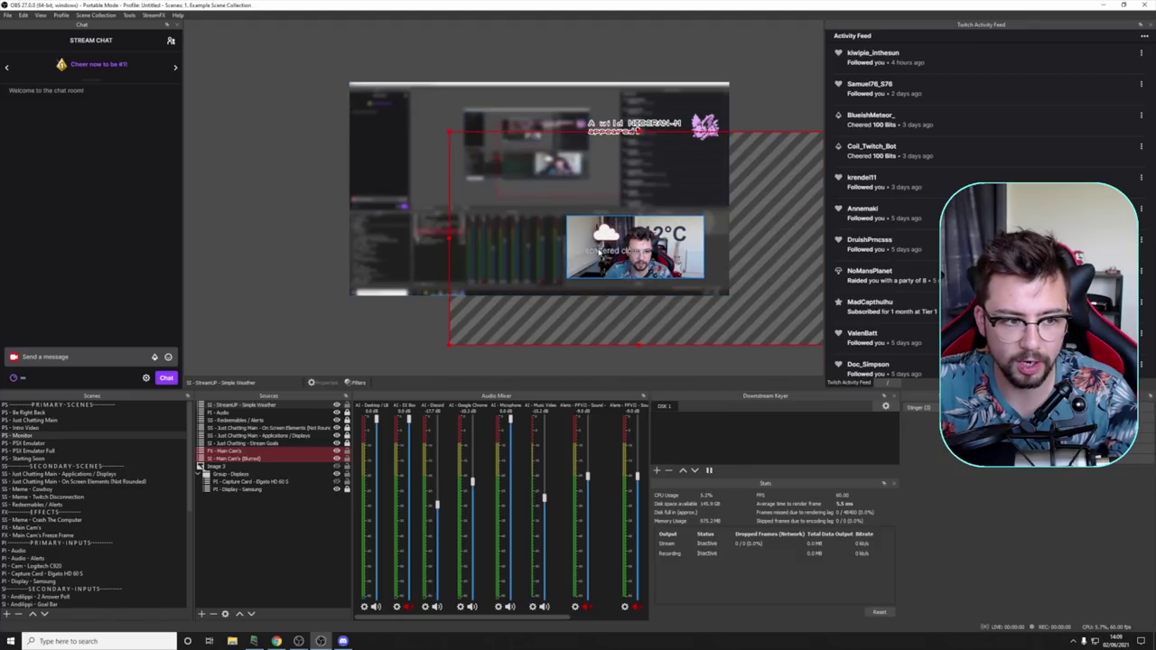
# - Toggle the Simple Weather source's visibility several times, leaving it shown
pyautogui.click(335, 407)
pyautogui.click(336, 407)
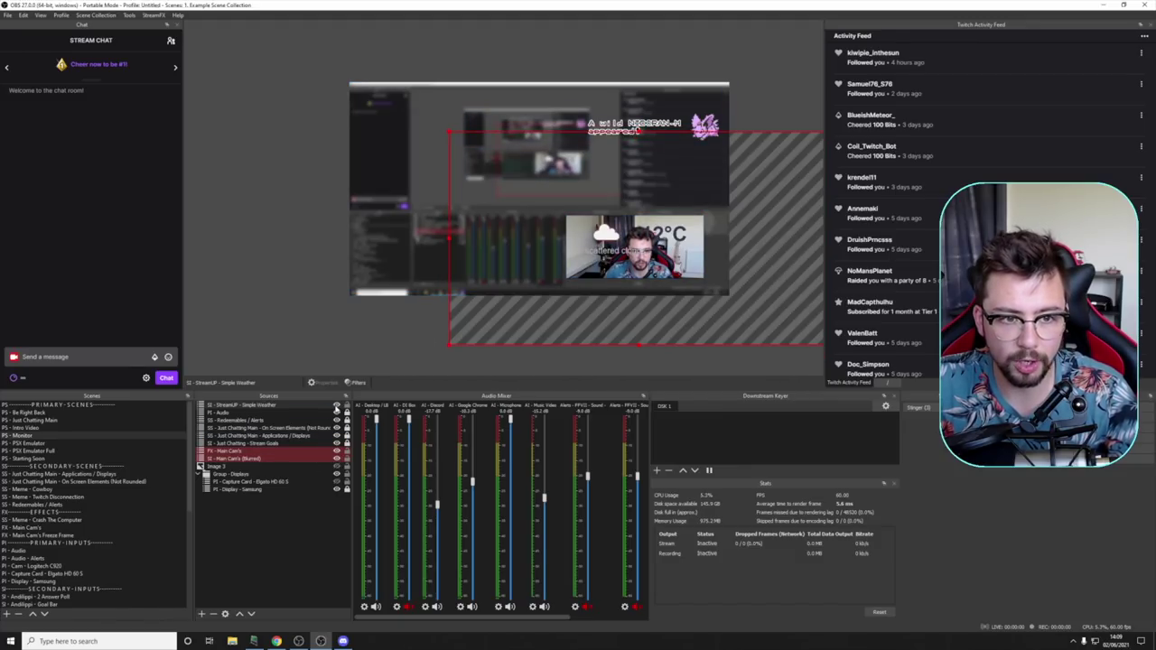
pyautogui.click(336, 406)
pyautogui.doubleClick(336, 407)
pyautogui.click(336, 406)
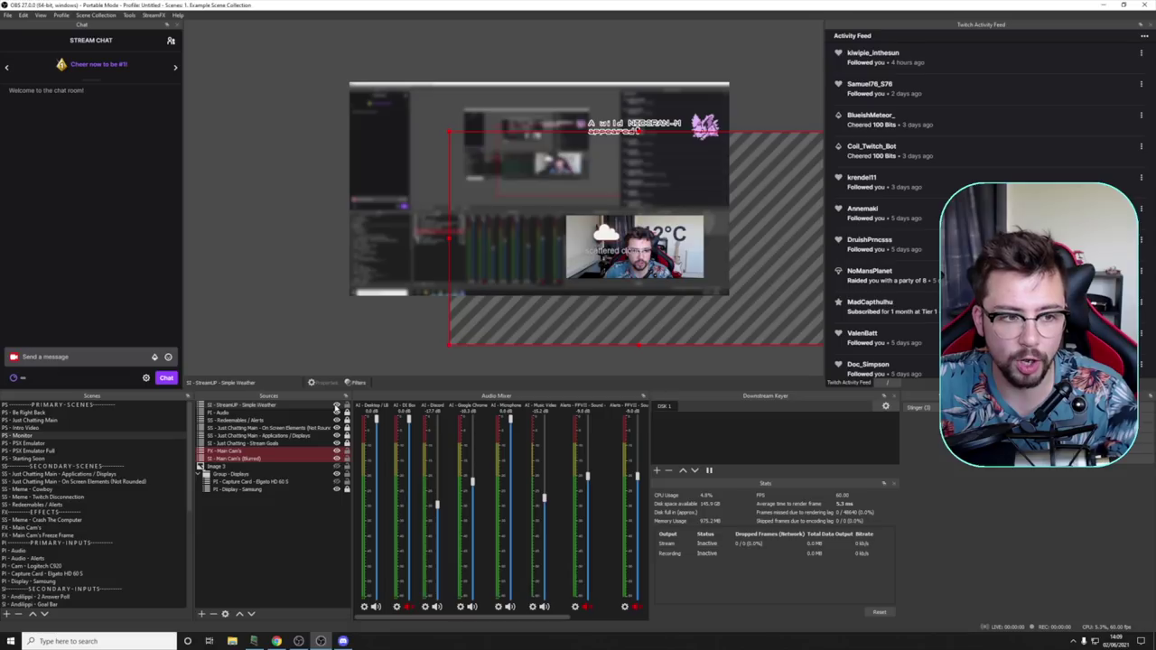
pyautogui.click(336, 406)
pyautogui.click(336, 406)
pyautogui.rightClick(314, 408)
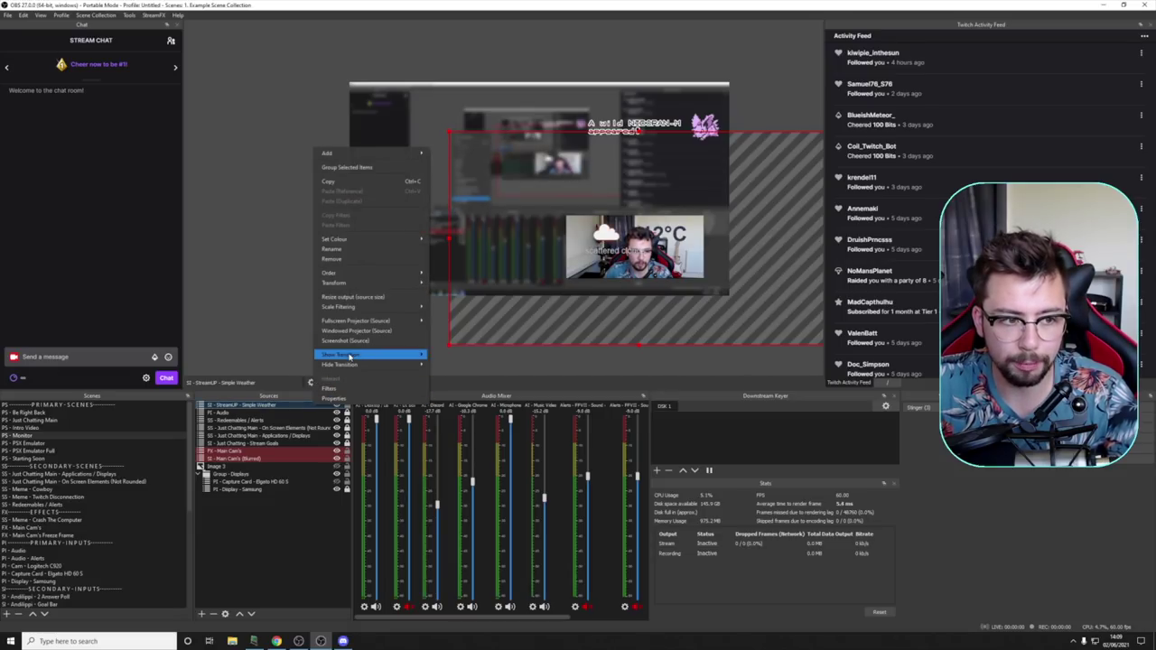
# - Set the Simple Weather source's show transition to Swipe and hide transition to Fade
pyautogui.moveTo(420, 354)
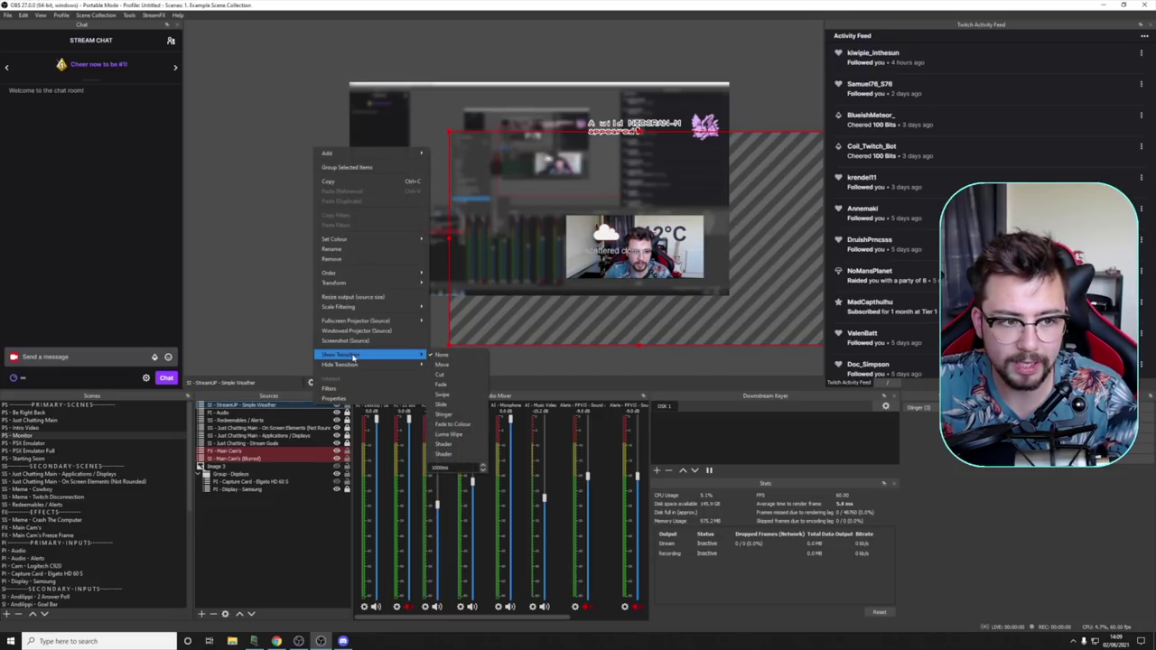
pyautogui.click(450, 394)
pyautogui.rightClick(325, 408)
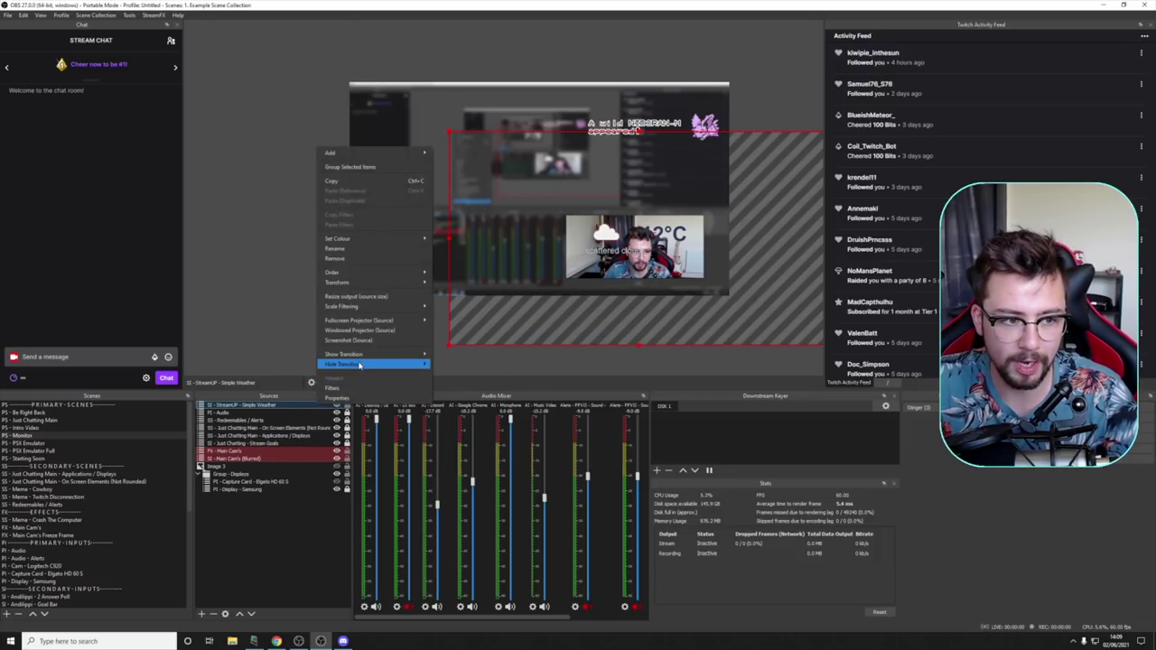
pyautogui.moveTo(416, 363)
pyautogui.click(450, 395)
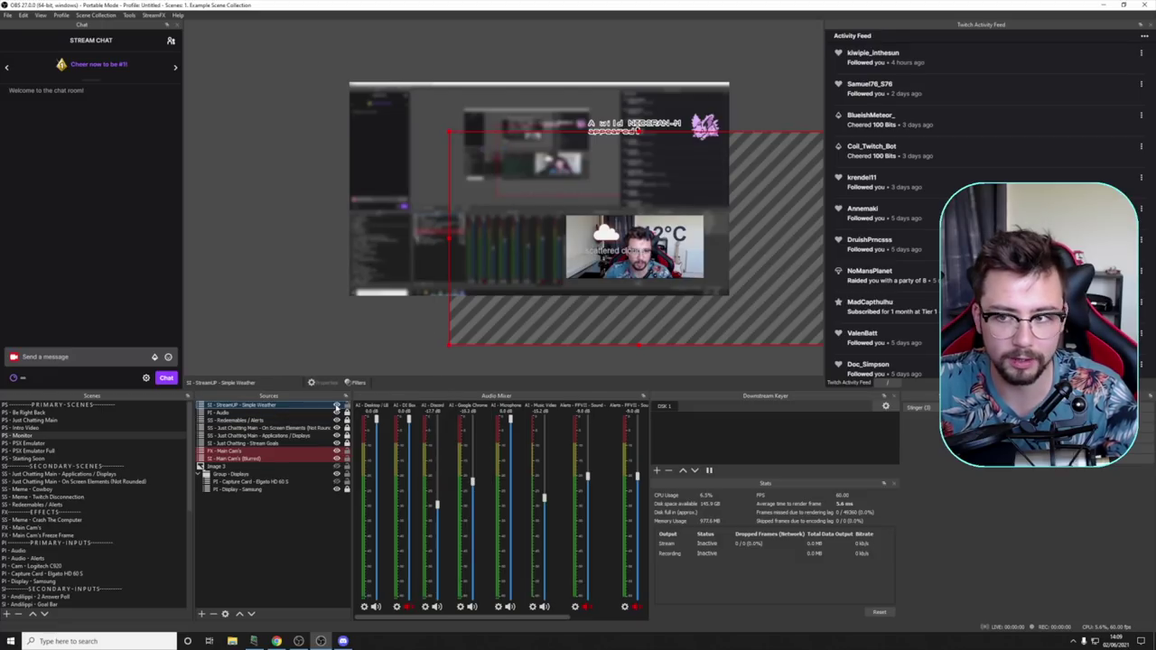
# - Test the fade out and swipe in, then switch to the Just Chatting Main scene
pyautogui.click(337, 407)
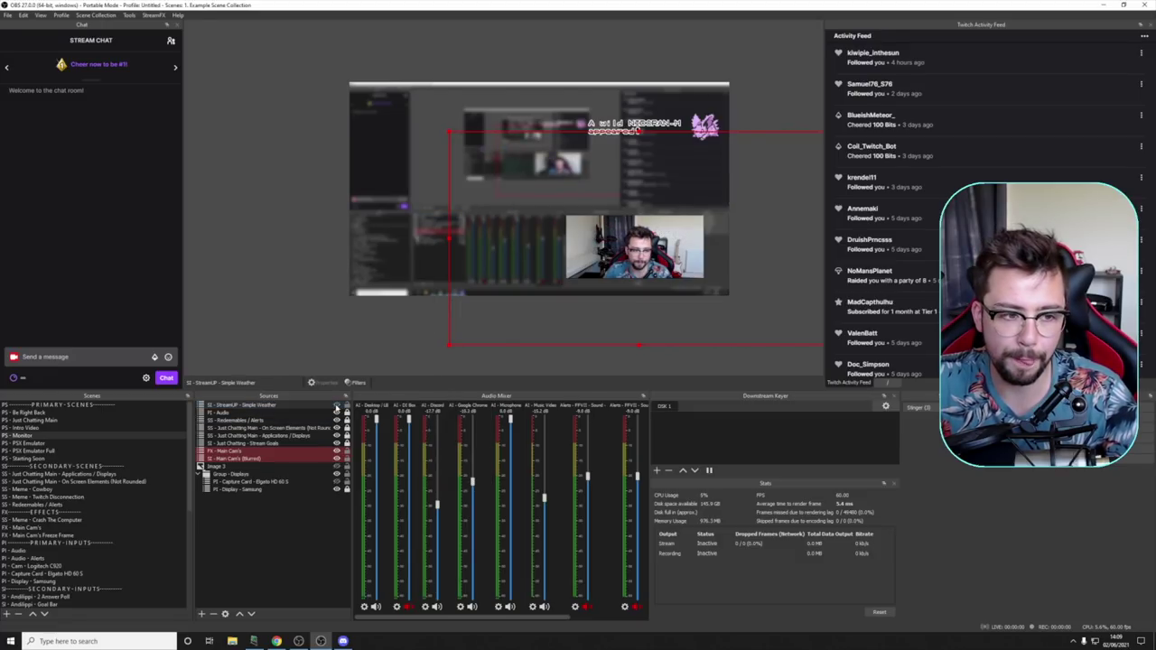
pyautogui.click(336, 406)
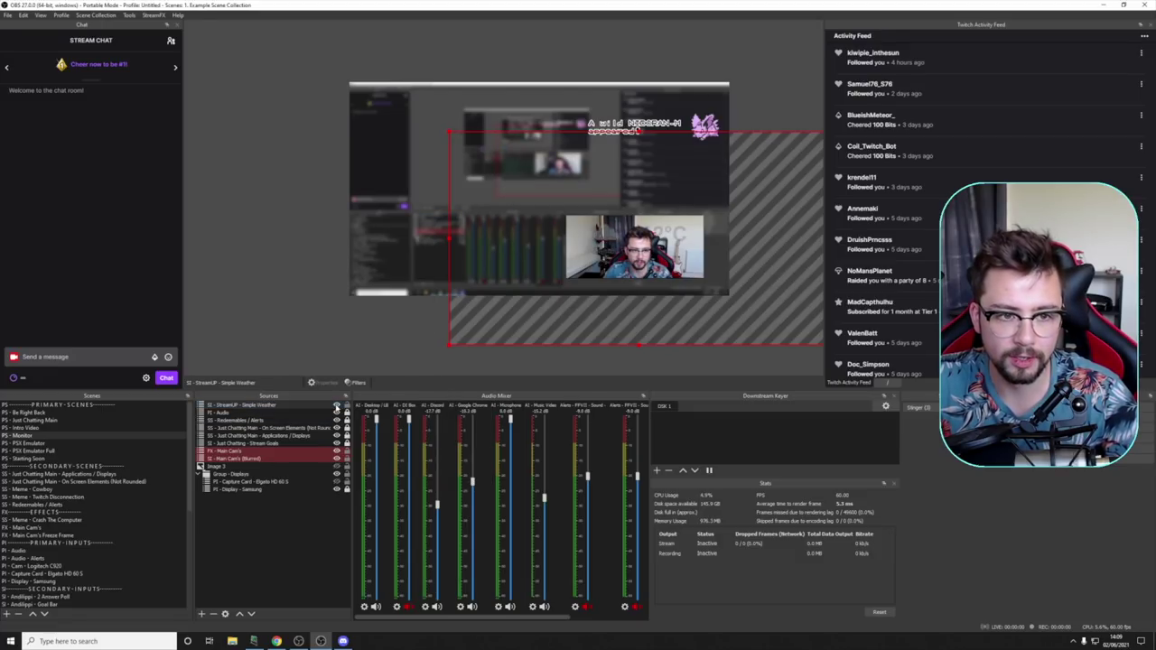
pyautogui.click(55, 421)
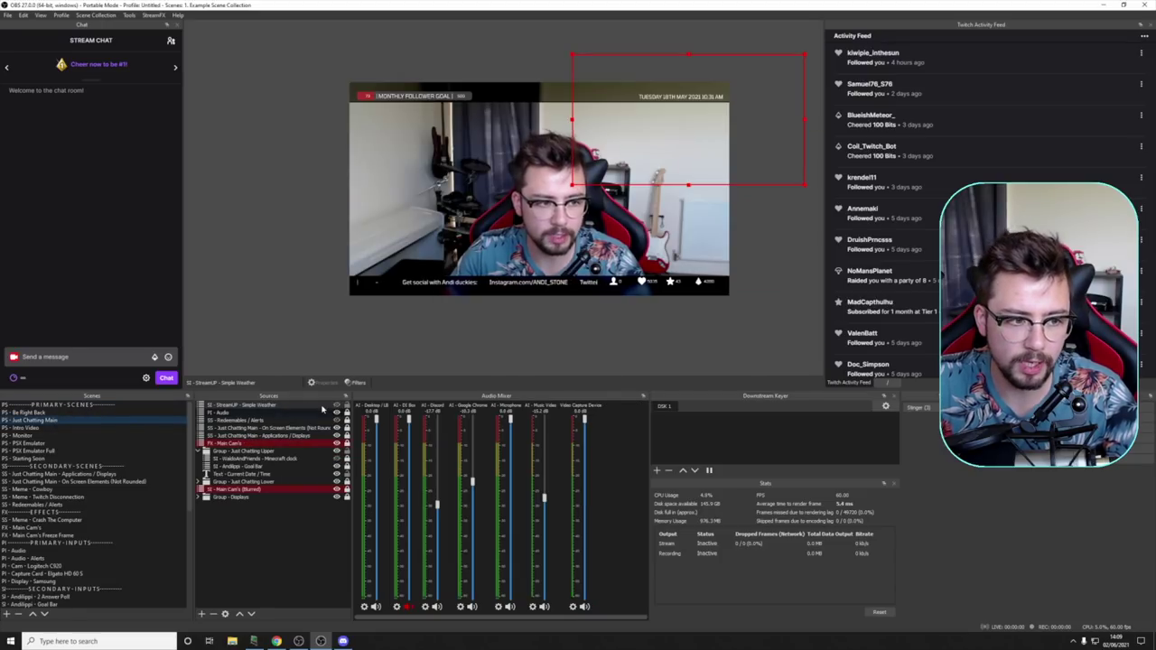
pyautogui.click(337, 406)
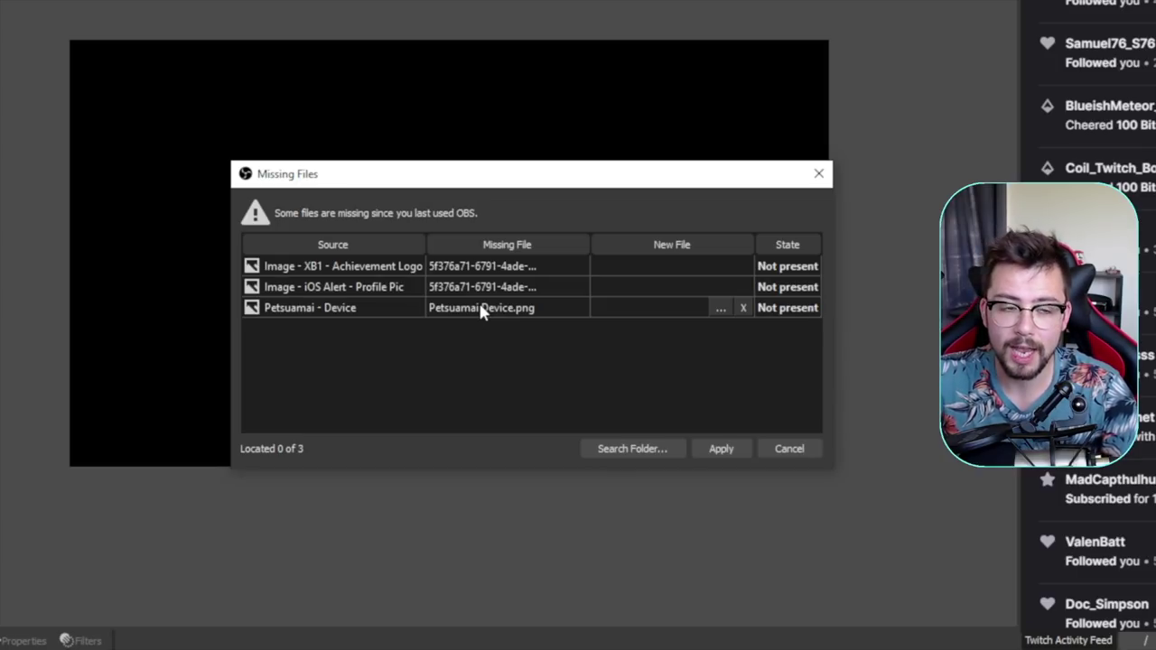
# - Relink Petsuamai - Device to Documents > LioranBoard > LioranBoard Receiver(PC) > Ext > Petsuamai Device.png and apply
pyautogui.click(720, 308)
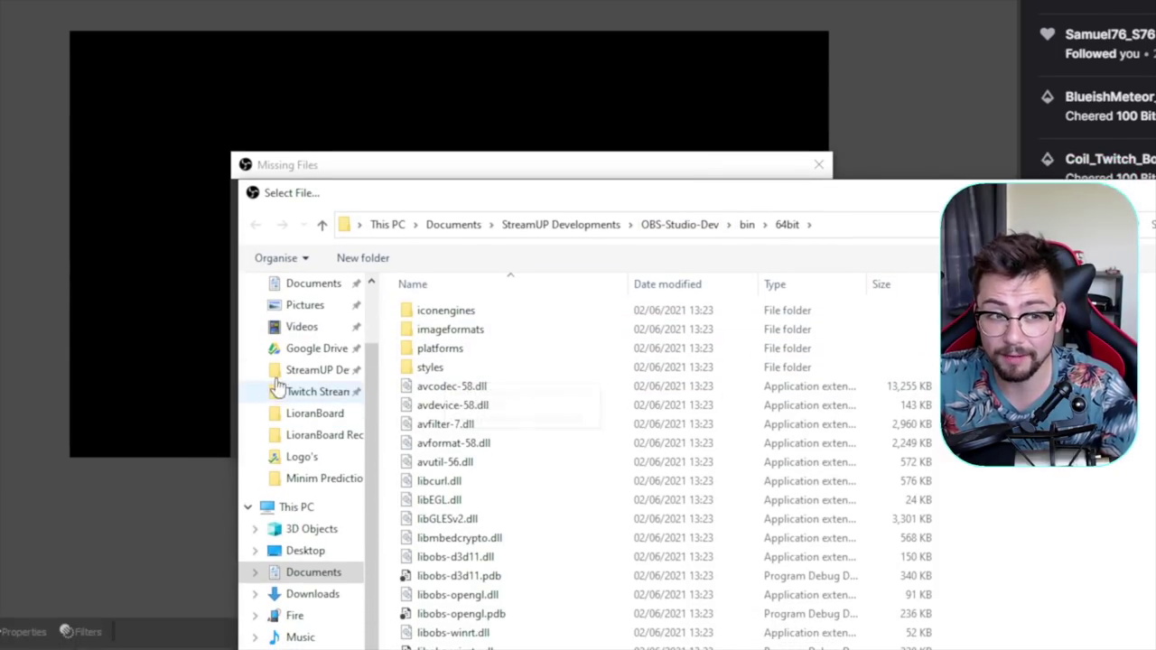
pyautogui.click(307, 413)
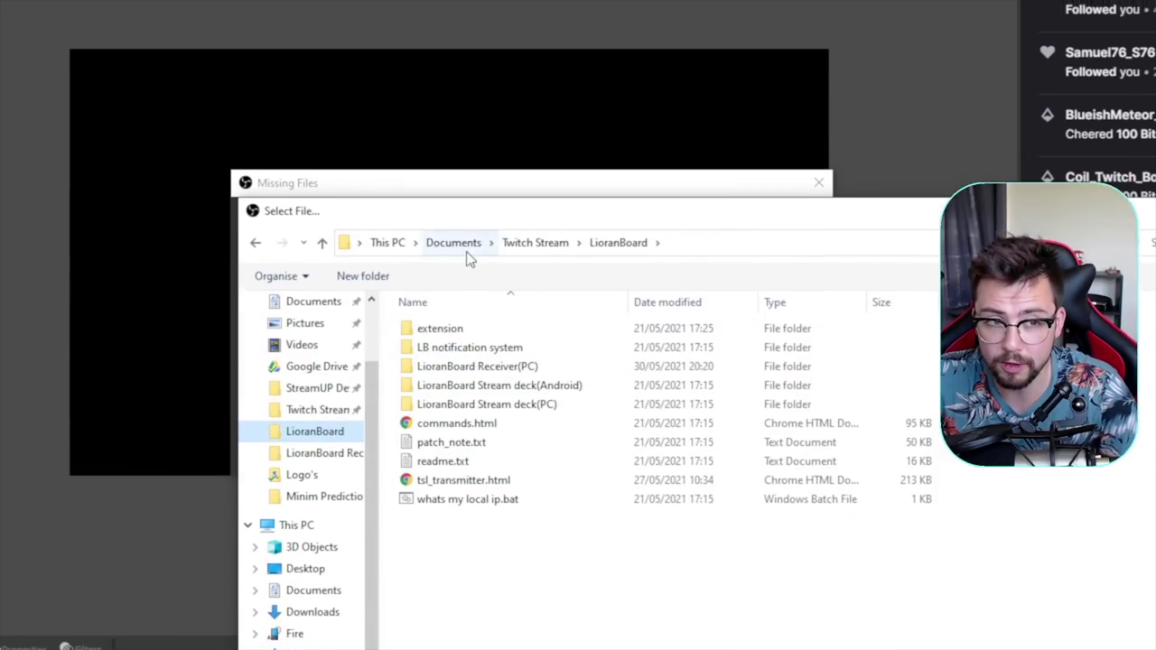
pyautogui.click(466, 253)
pyautogui.doubleClick(464, 261)
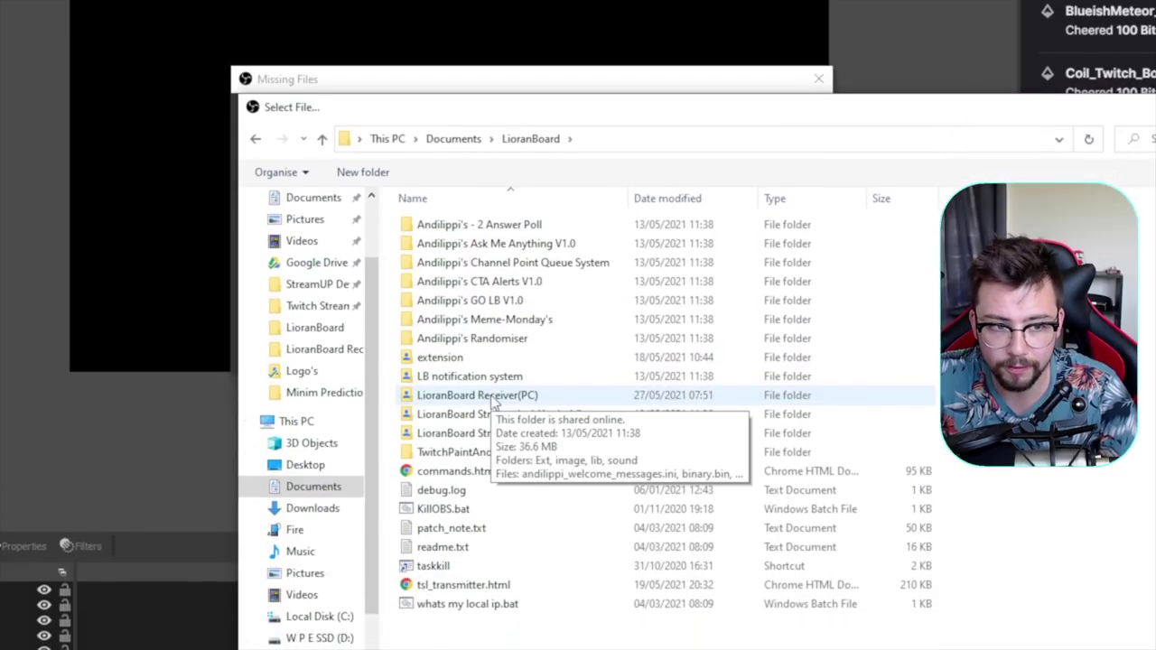
pyautogui.doubleClick(494, 397)
pyautogui.doubleClick(421, 154)
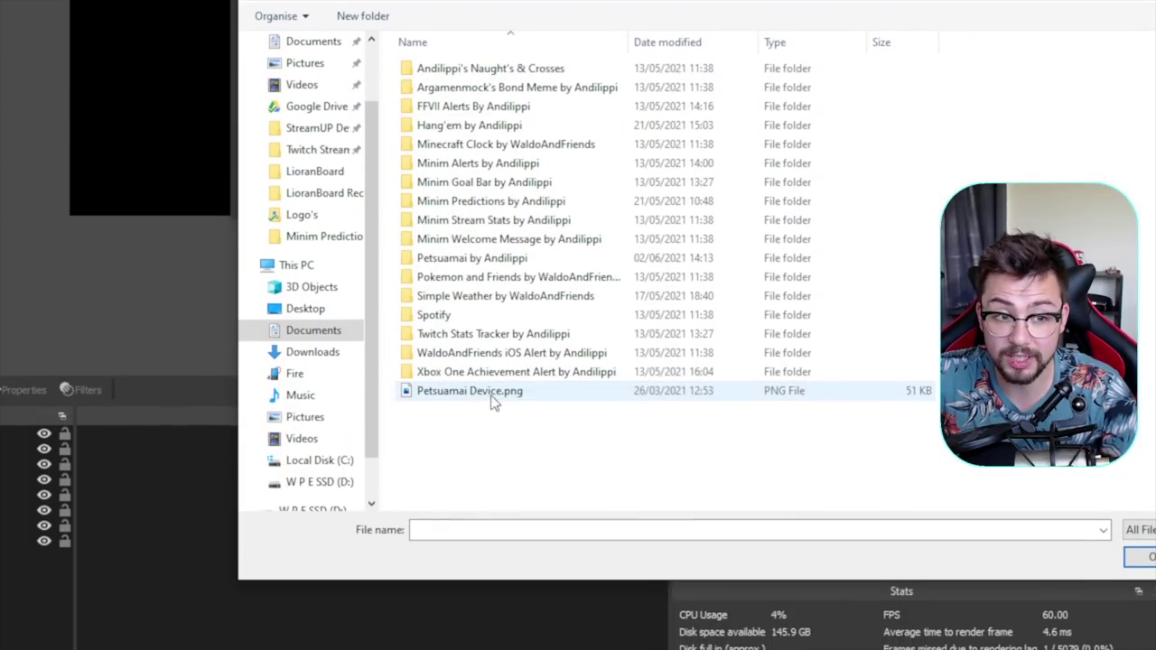
pyautogui.doubleClick(465, 576)
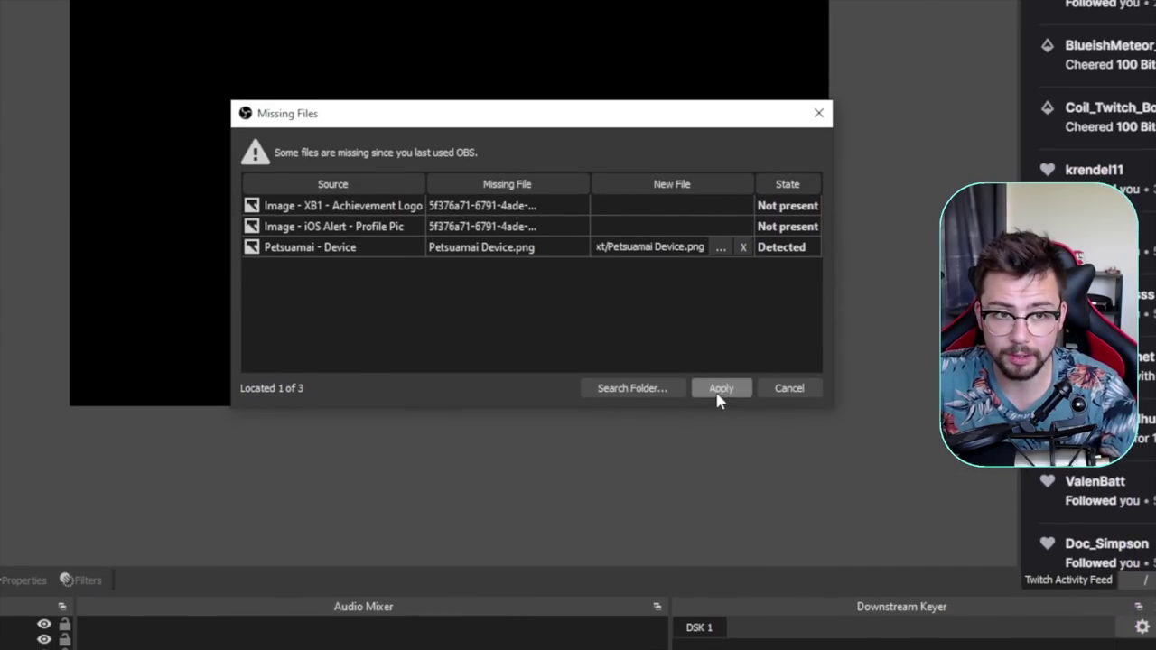
pyautogui.click(720, 395)
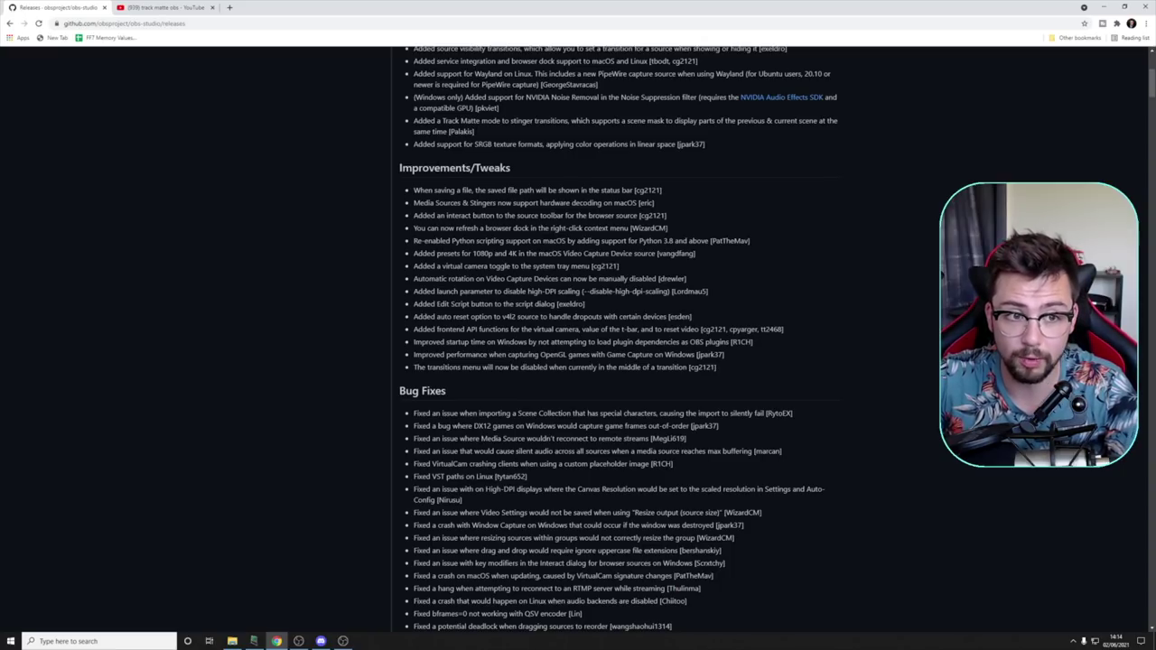
# - Return from the Chrome release notes to the OBS Studio window
pyautogui.click(342, 641)
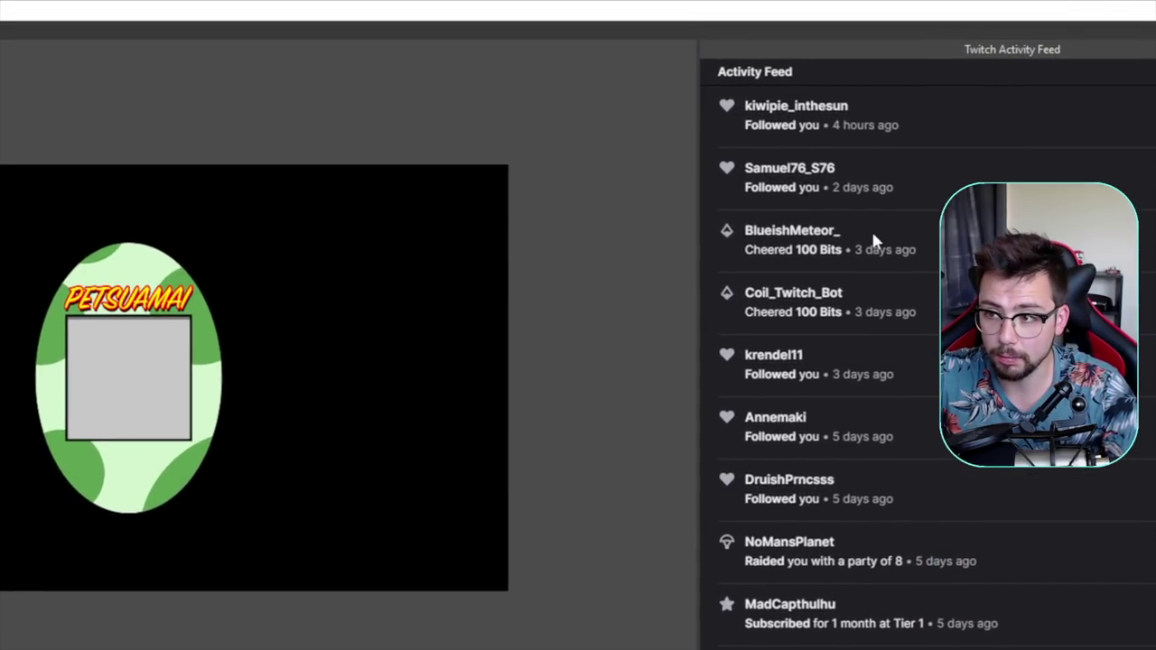
# - Refresh the Twitch Activity Feed dock from its right-click menu
pyautogui.rightClick(899, 111)
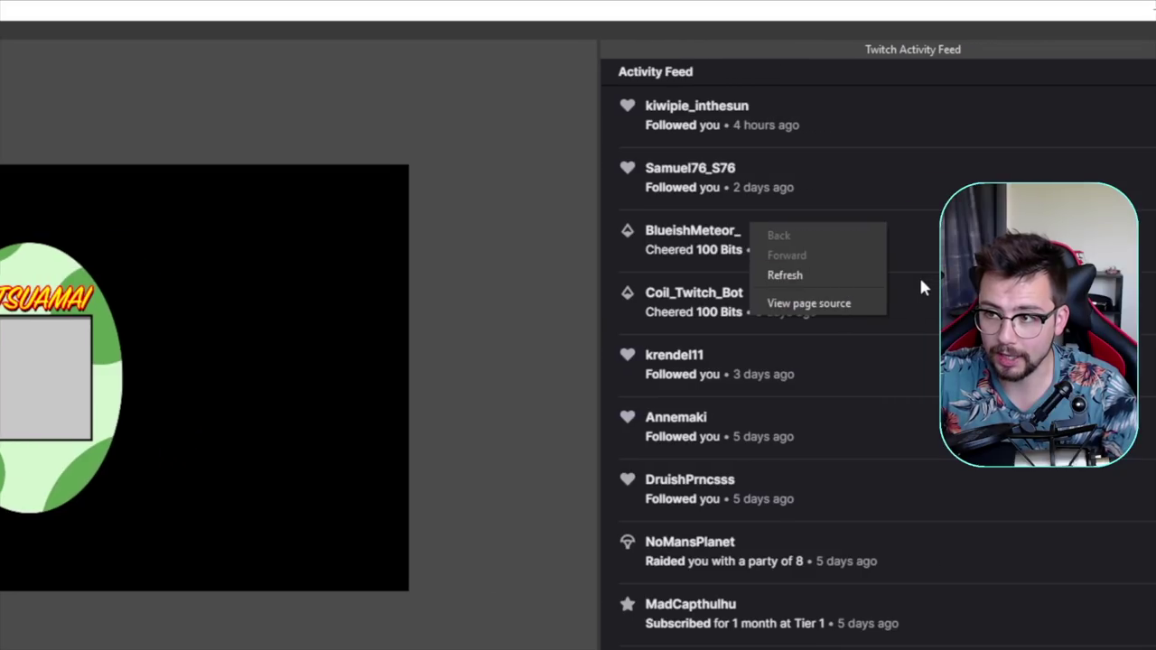
pyautogui.click(781, 276)
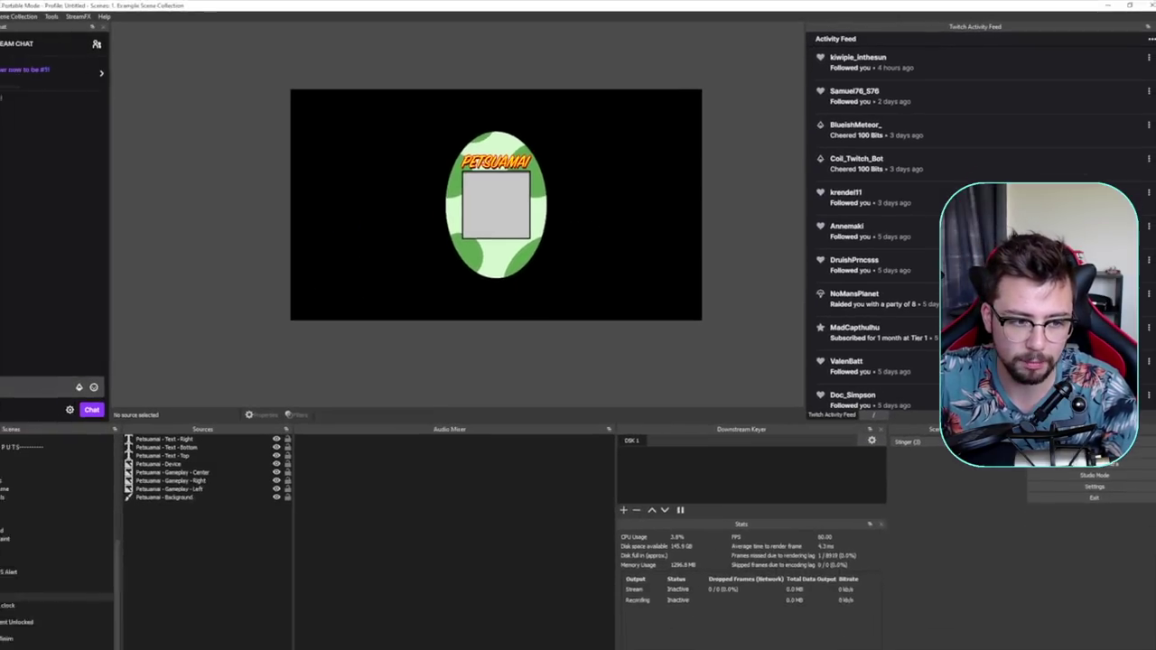
# - Bring Chrome's OBS releases page forward and scroll to the Improvements/Tweaks section
pyautogui.click(279, 642)
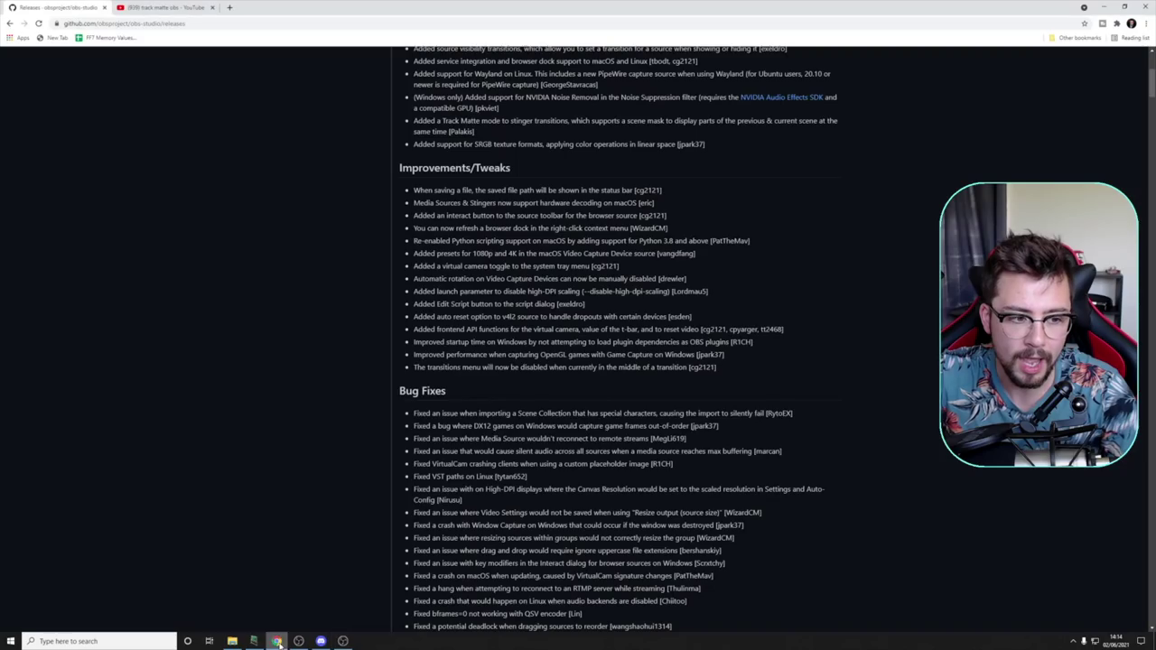
pyautogui.scroll(-2, 569, 396)
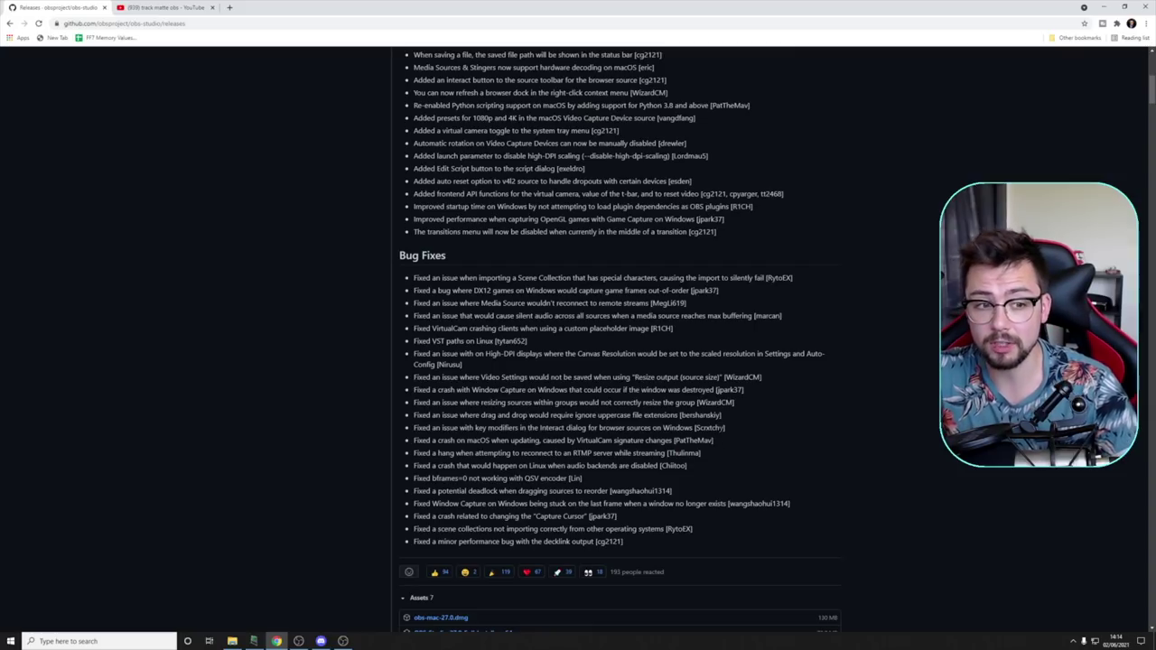
pyautogui.scroll(-1, 568, 396)
pyautogui.scroll(3, 569, 395)
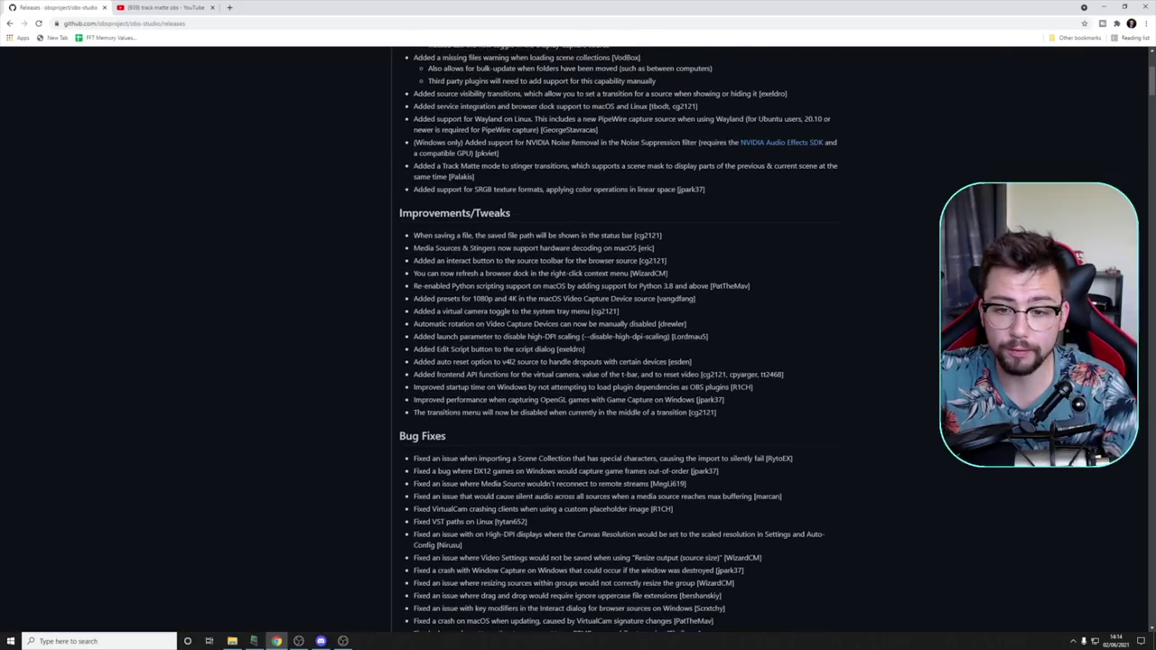